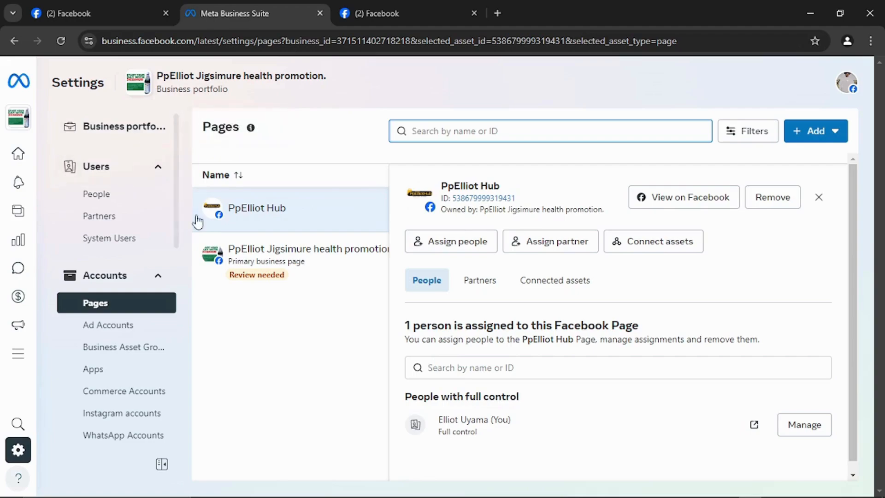
- Open the business portfolio's Datasets settings by following the relocation link from the Pixels data source page
{"action": "scroll", "coordinate": [191, 209], "scroll_direction": "down", "scroll_amount": 1}
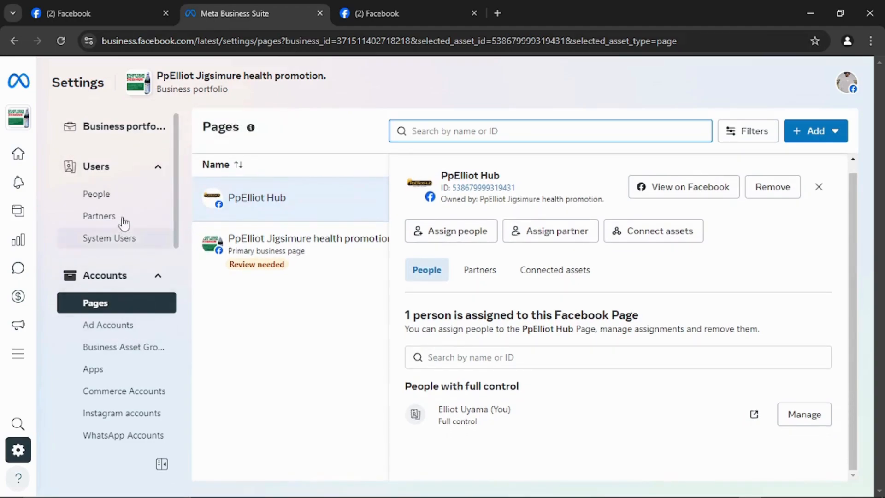
{"action": "scroll", "coordinate": [69, 305], "scroll_direction": "down", "scroll_amount": 1}
{"action": "scroll", "coordinate": [136, 313], "scroll_direction": "down", "scroll_amount": 5}
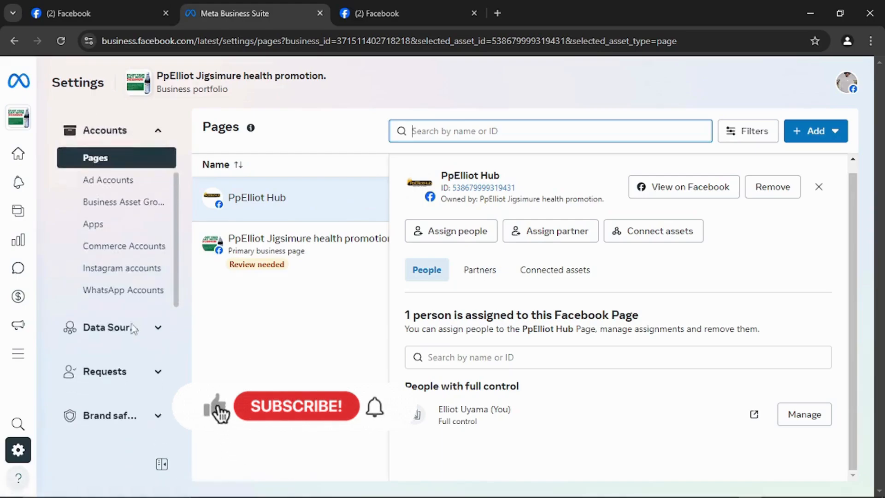
{"action": "left_click", "coordinate": [158, 285]}
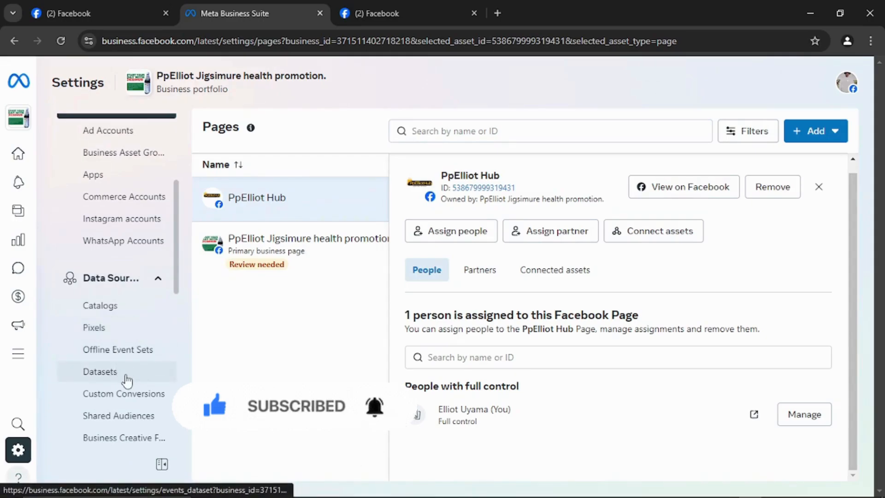
{"action": "left_click", "coordinate": [108, 329]}
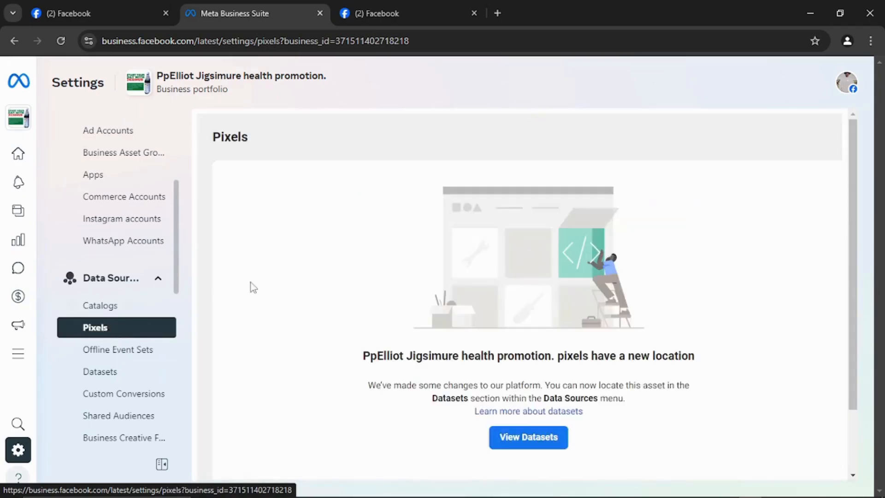
{"action": "scroll", "coordinate": [658, 239], "scroll_direction": "down", "scroll_amount": 2}
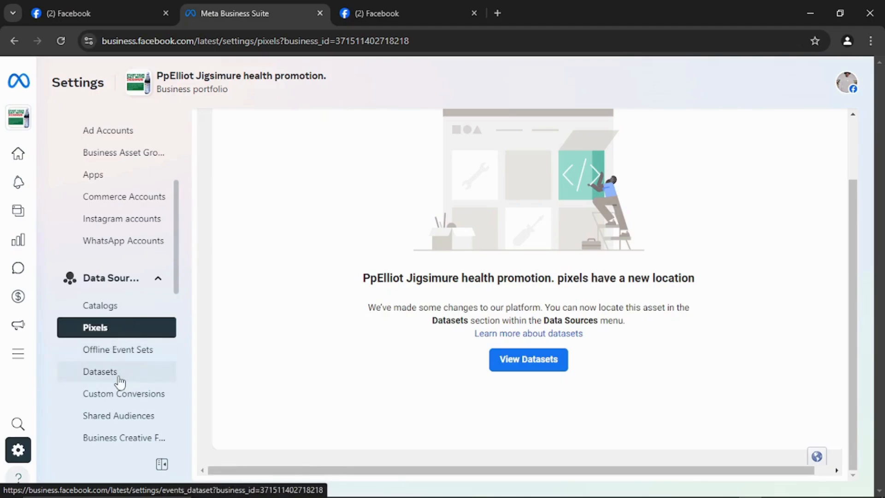
{"action": "left_click", "coordinate": [527, 366]}
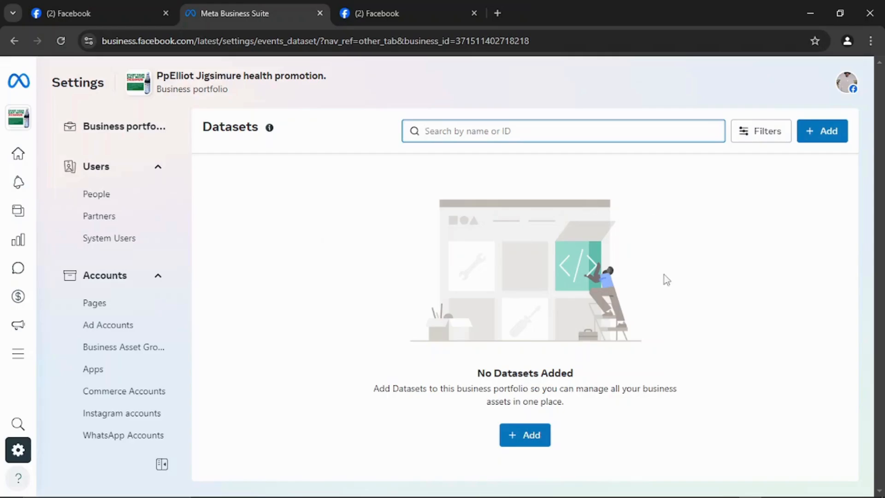
- Create a new dataset named "smartwatch ppelliot" in the business portfolio
{"action": "left_click", "coordinate": [529, 440]}
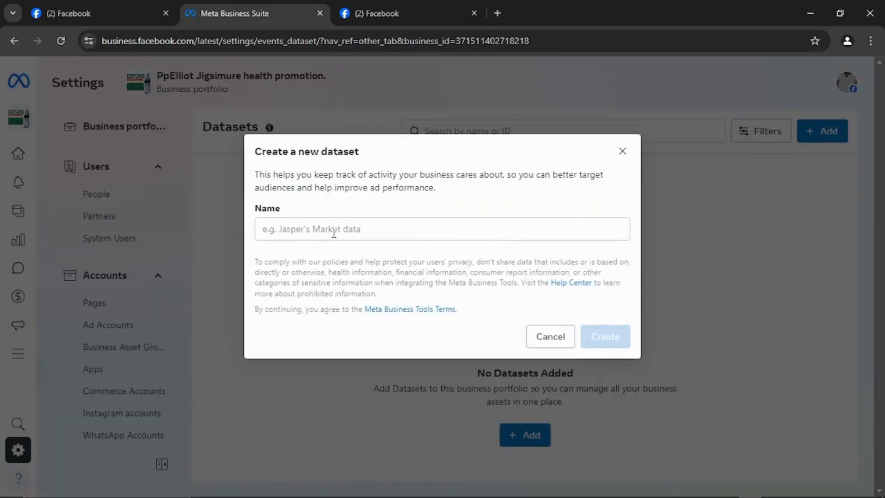
{"action": "left_click", "coordinate": [351, 230]}
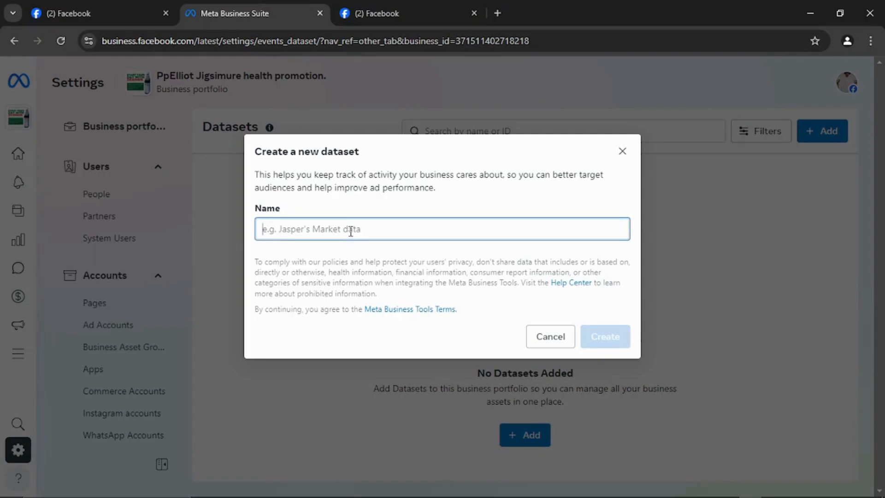
{"action": "type", "text": "sma"}
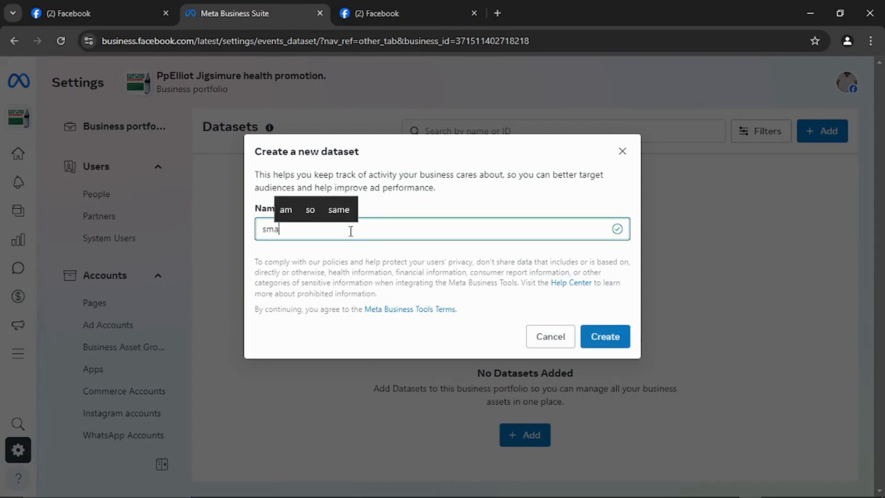
{"action": "type", "text": "rtwatch"}
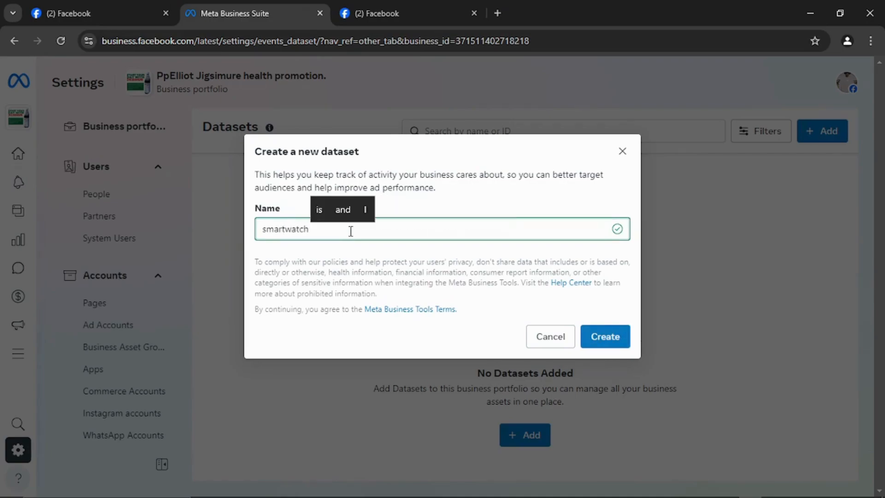
{"action": "type", "text": " pp"}
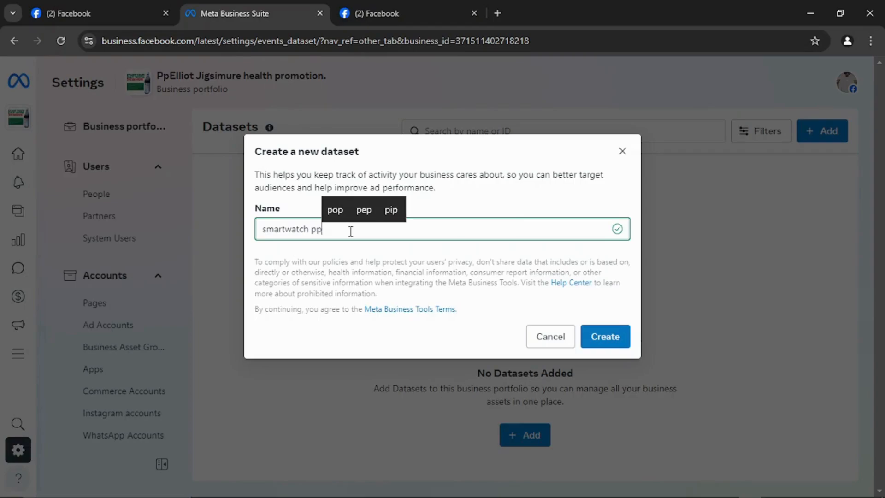
{"action": "type", "text": "e"}
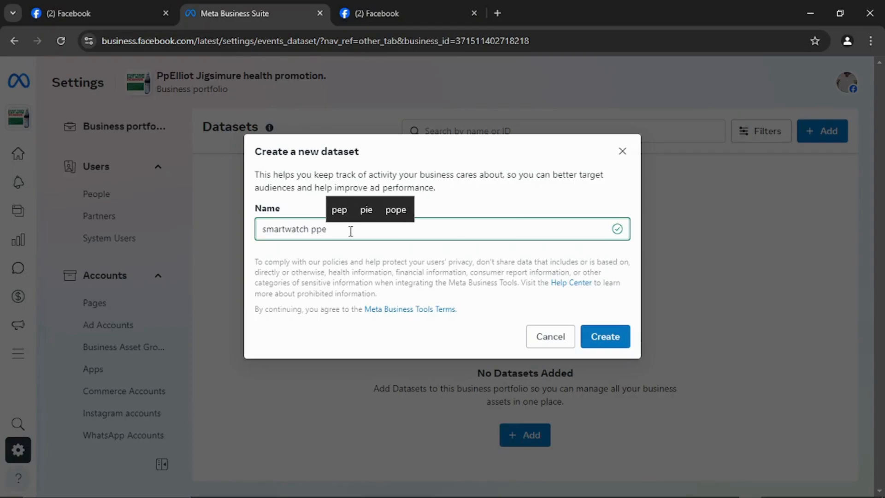
{"action": "type", "text": "lliot"}
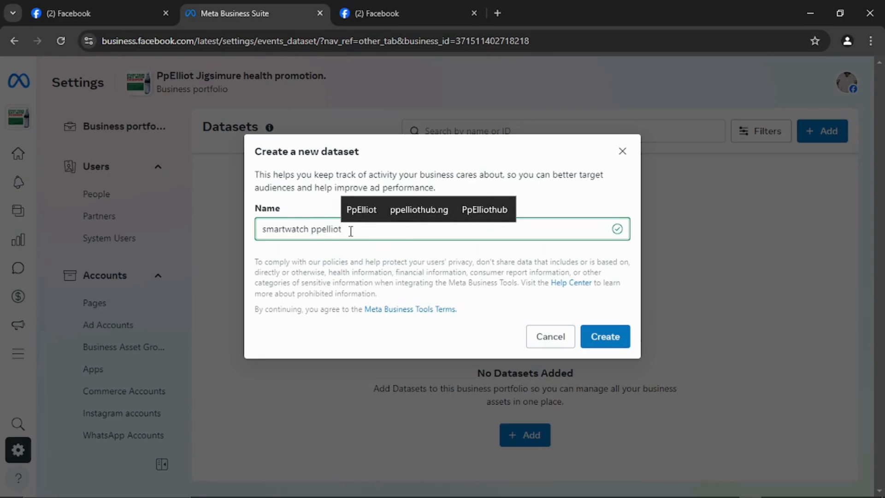
{"action": "left_click", "coordinate": [604, 342]}
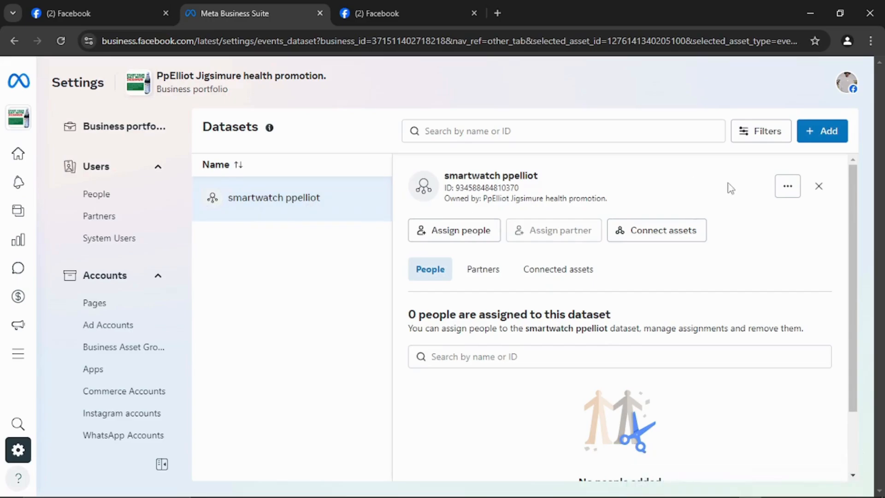
- Open the smartwatch ppelliot dataset in Events Manager and dismiss the web campaigns setup notice
{"action": "scroll", "coordinate": [761, 204], "scroll_direction": "down", "scroll_amount": 2}
{"action": "scroll", "coordinate": [761, 205], "scroll_direction": "up", "scroll_amount": 2}
{"action": "left_click", "coordinate": [786, 193]}
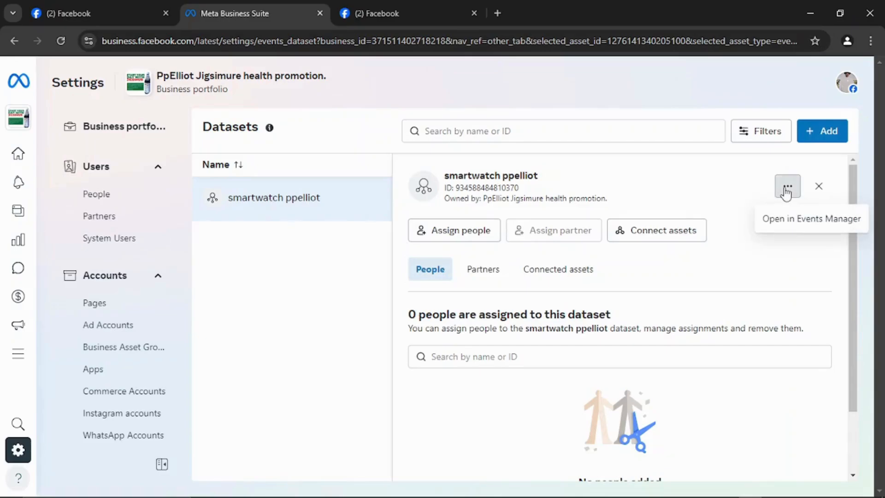
{"action": "left_click", "coordinate": [791, 220]}
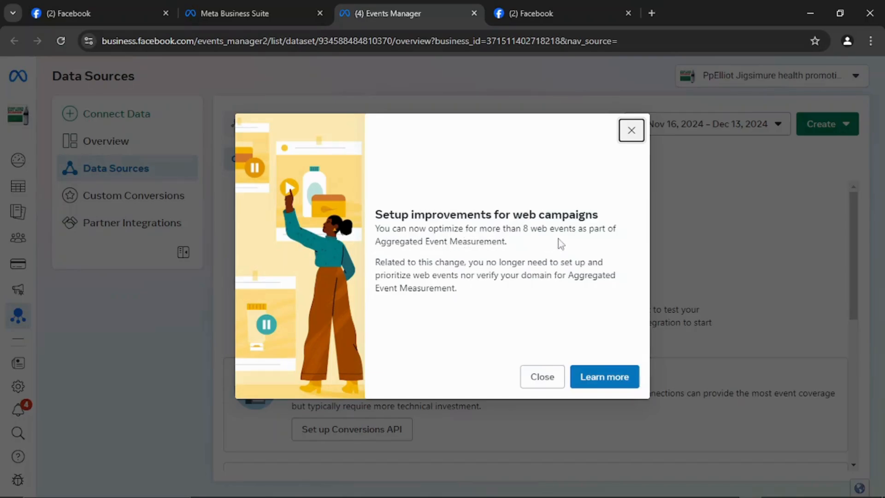
{"action": "left_click", "coordinate": [542, 378]}
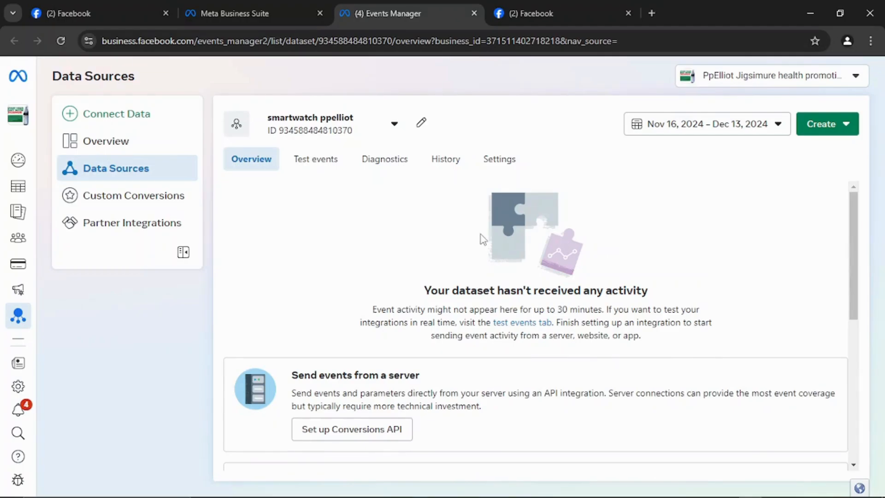
- Review the dataset's data connection options and start the Meta Pixel setup for website browser activity
{"action": "scroll", "coordinate": [479, 222], "scroll_direction": "down", "scroll_amount": 4}
{"action": "scroll", "coordinate": [470, 214], "scroll_direction": "up", "scroll_amount": 3}
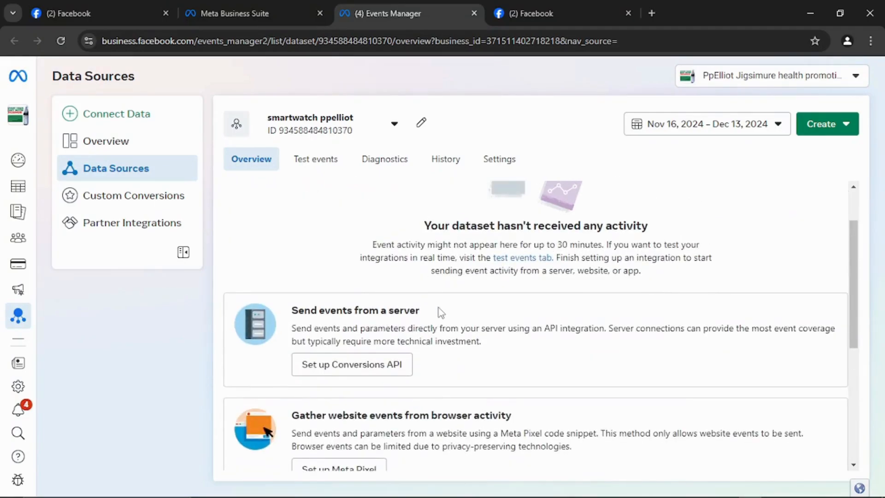
{"action": "scroll", "coordinate": [440, 313], "scroll_direction": "down", "scroll_amount": 3}
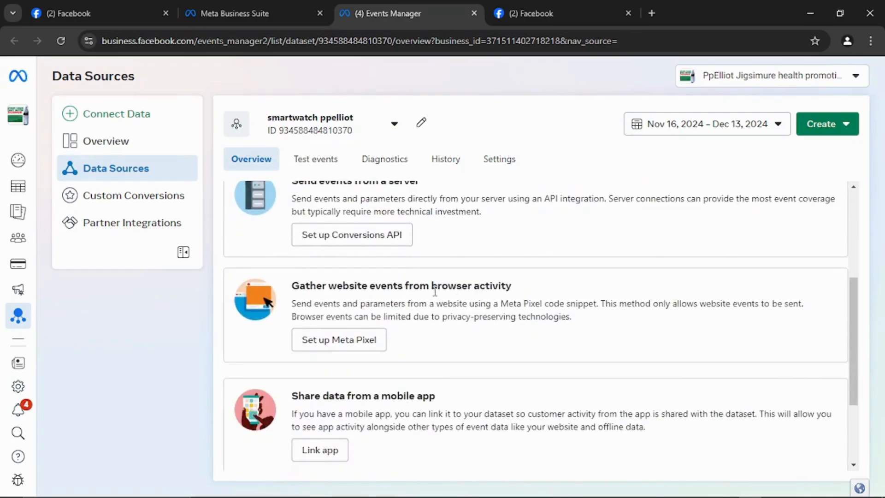
{"action": "scroll", "coordinate": [431, 298], "scroll_direction": "down", "scroll_amount": 3}
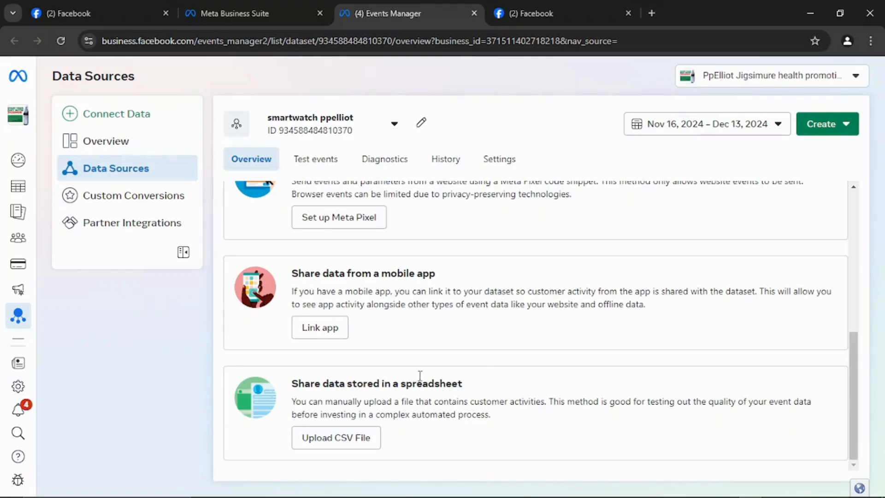
{"action": "scroll", "coordinate": [420, 376], "scroll_direction": "up", "scroll_amount": 3}
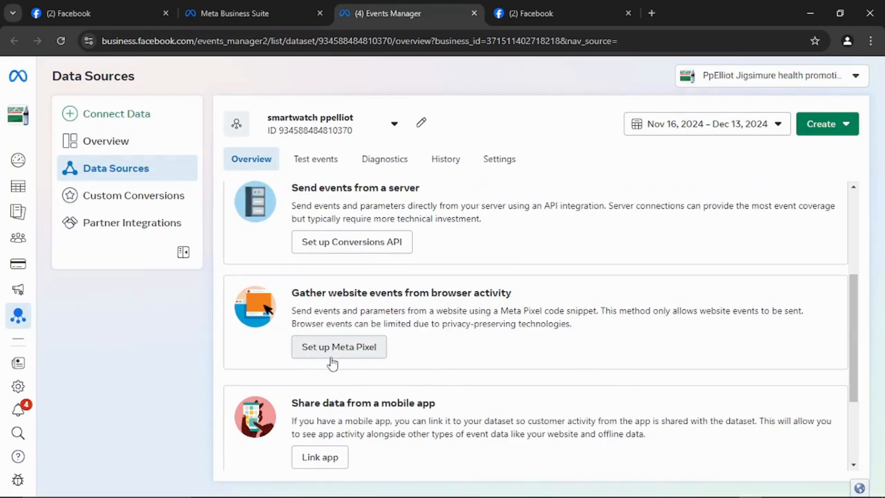
{"action": "left_click", "coordinate": [358, 354]}
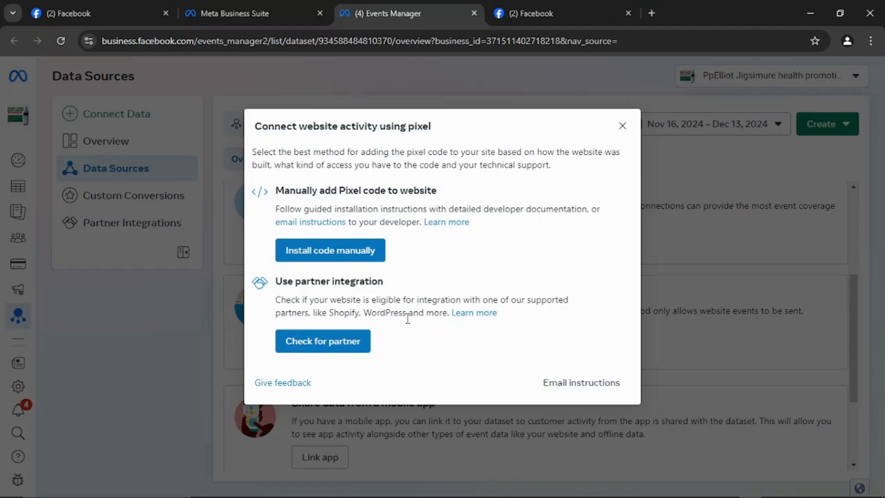
- Choose partner integration for the pixel connection and select WordPress as the partner
{"action": "left_click_drag", "start_coordinate": [408, 315], "coordinate": [377, 314]}
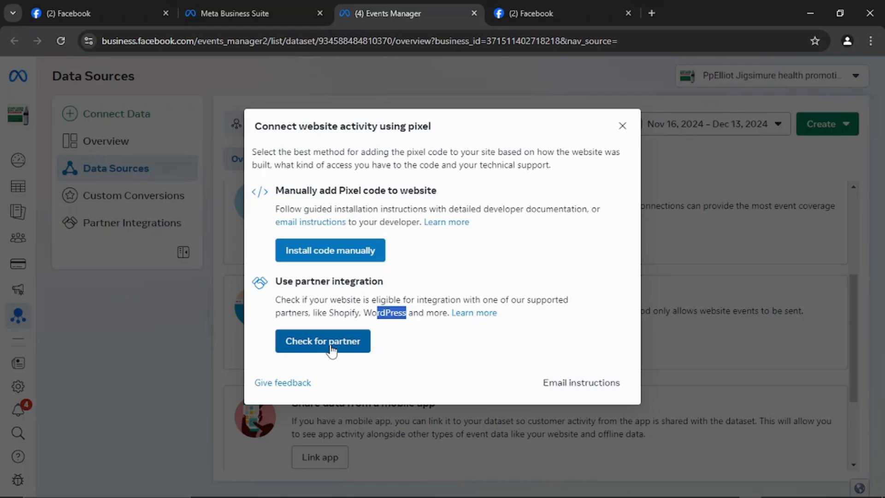
{"action": "left_click", "coordinate": [331, 351]}
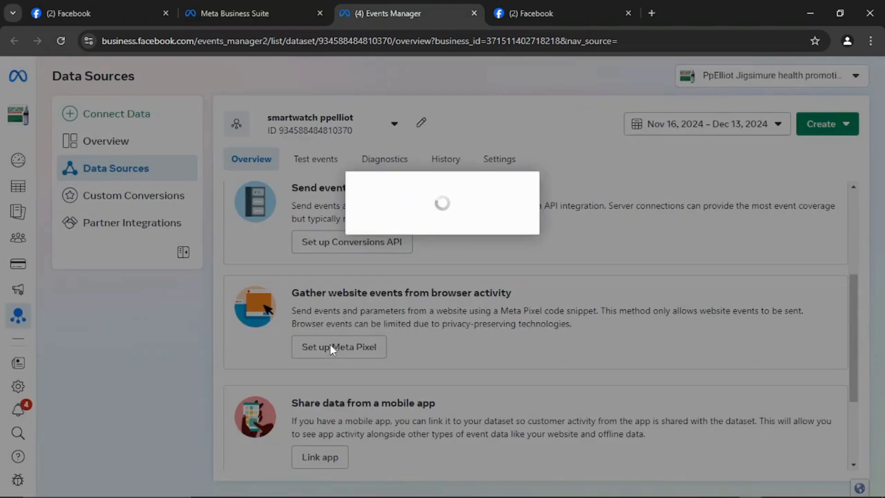
{"action": "scroll", "coordinate": [421, 214], "scroll_direction": "down", "scroll_amount": 8}
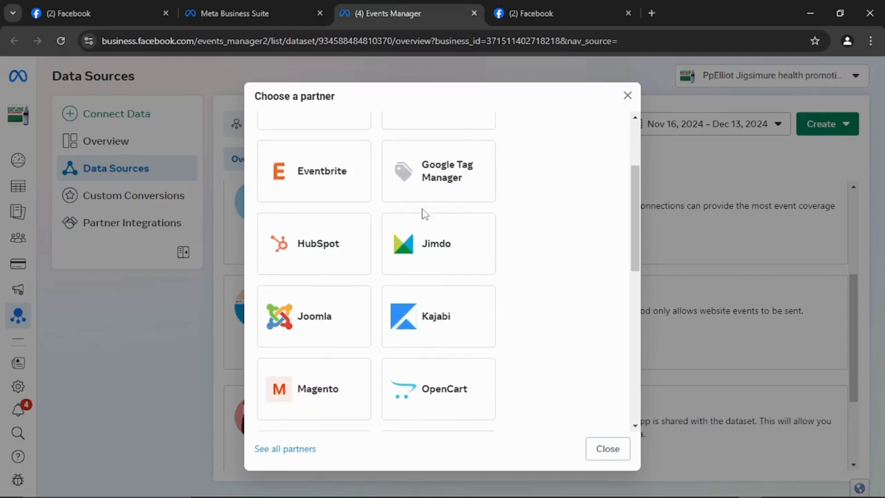
{"action": "scroll", "coordinate": [417, 248], "scroll_direction": "down", "scroll_amount": 4}
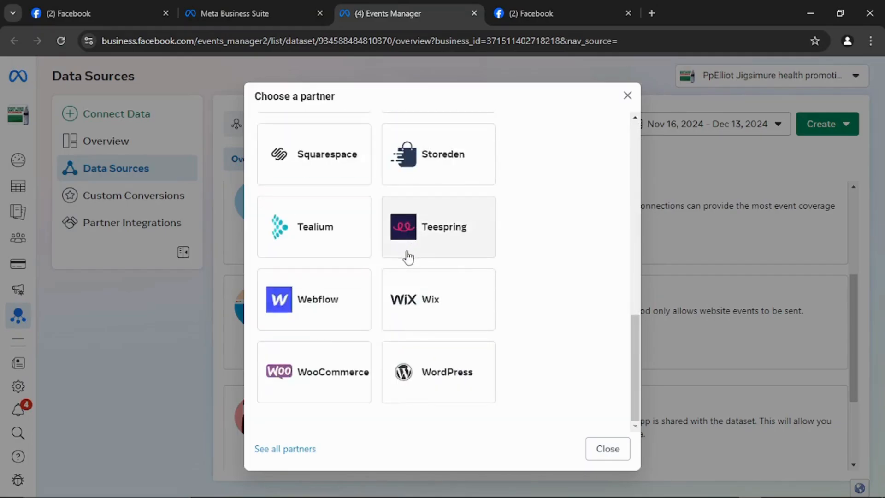
{"action": "left_click", "coordinate": [442, 379]}
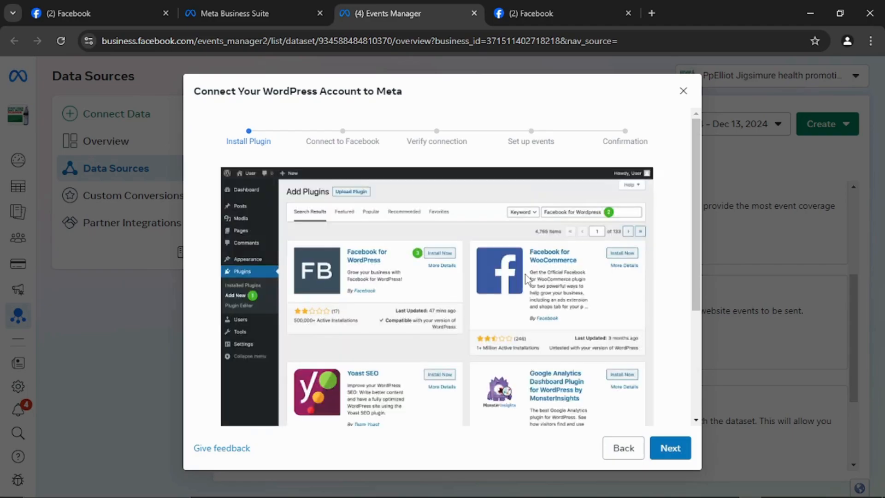
- Examine the Install Plugin instructions for connecting a WordPress account to Meta
{"action": "scroll", "coordinate": [527, 279], "scroll_direction": "down", "scroll_amount": 4}
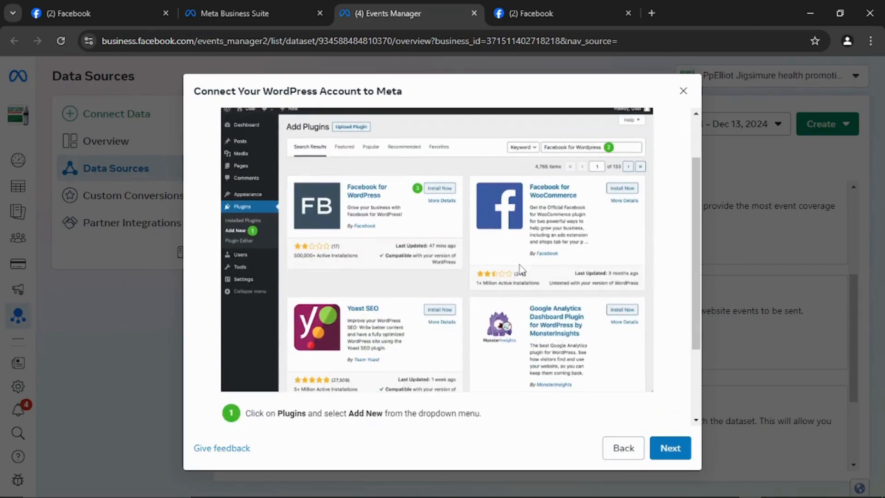
{"action": "scroll", "coordinate": [522, 270], "scroll_direction": "up", "scroll_amount": 3}
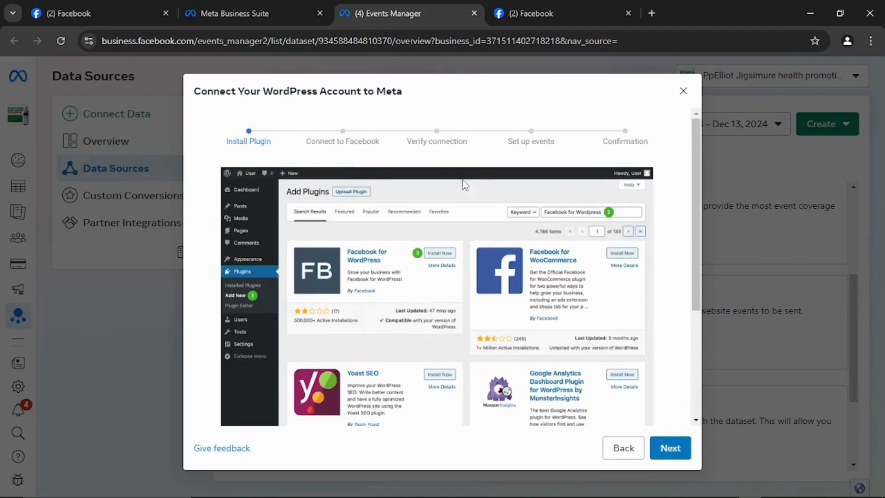
{"action": "scroll", "coordinate": [497, 195], "scroll_direction": "down", "scroll_amount": 2}
{"action": "scroll", "coordinate": [497, 196], "scroll_direction": "up", "scroll_amount": 3}
{"action": "scroll", "coordinate": [469, 192], "scroll_direction": "down", "scroll_amount": 3}
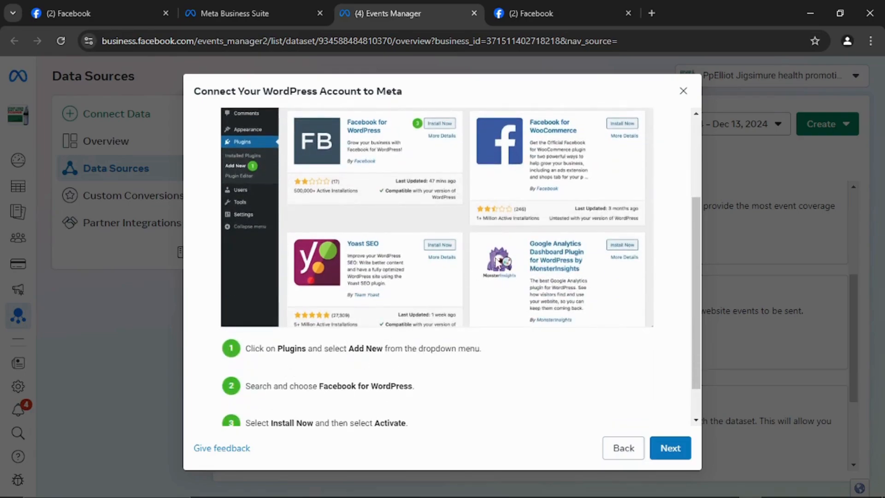
{"action": "scroll", "coordinate": [500, 263], "scroll_direction": "up", "scroll_amount": 2}
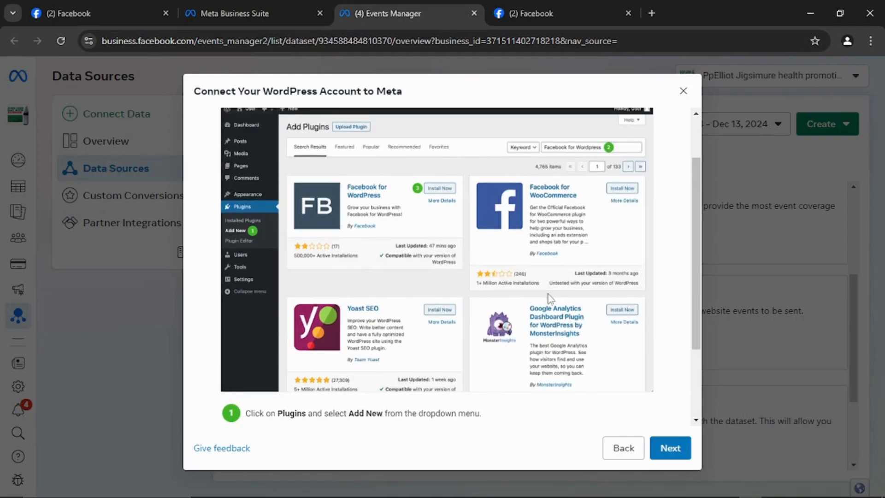
- Switch to the ppelliothub.ng WordPress dashboard and open the page for adding a new plugin
{"action": "mouse_move", "coordinate": [644, 492]}
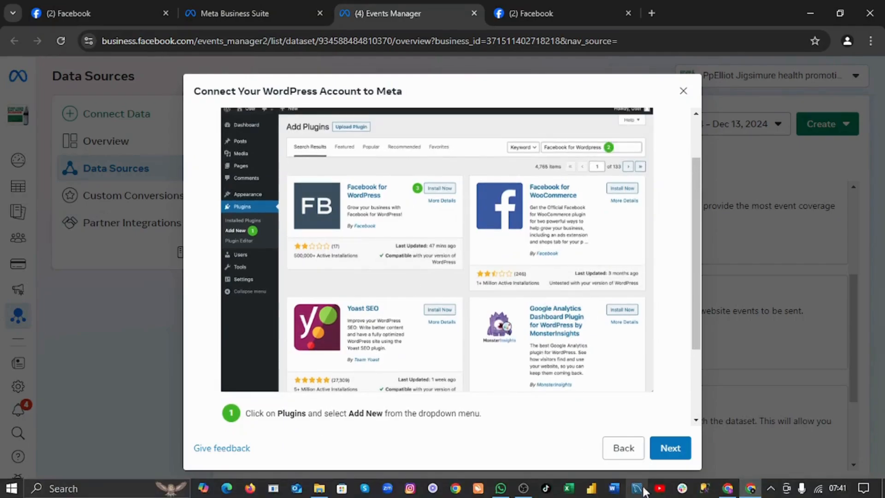
{"action": "left_click", "coordinate": [728, 489]}
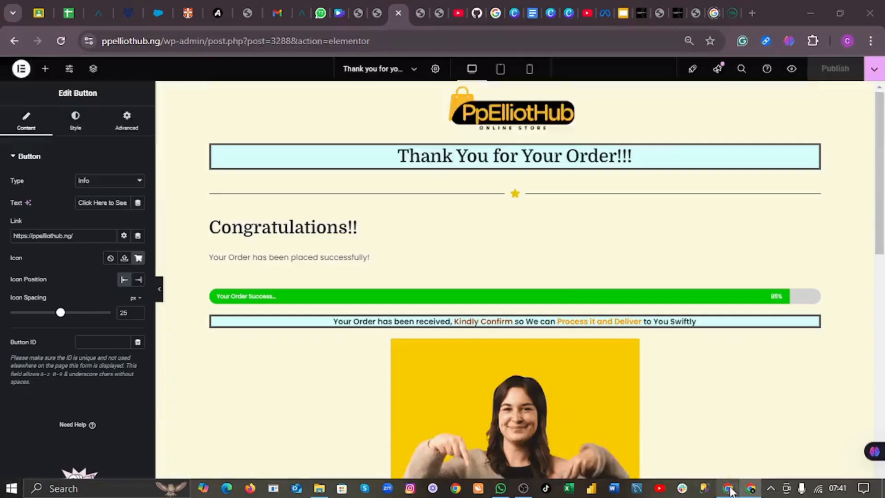
{"action": "left_click", "coordinate": [377, 12]}
{"action": "left_click", "coordinate": [358, 14]}
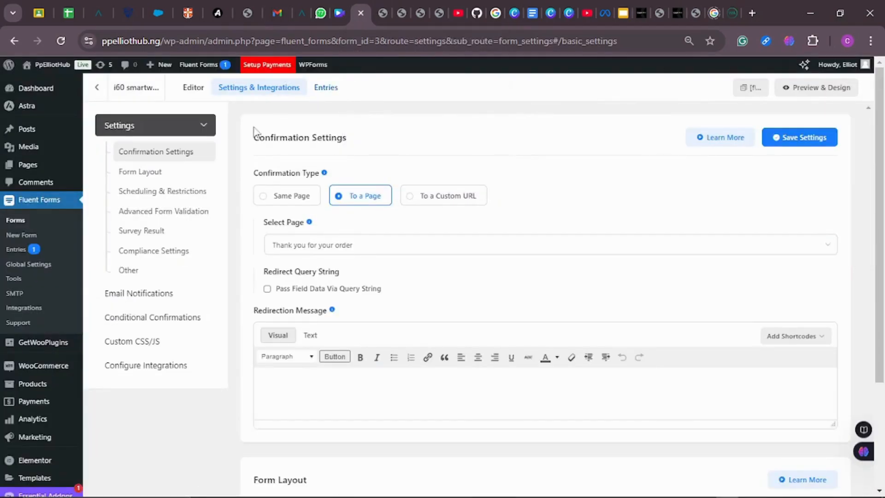
{"action": "scroll", "coordinate": [53, 240], "scroll_direction": "down", "scroll_amount": 3}
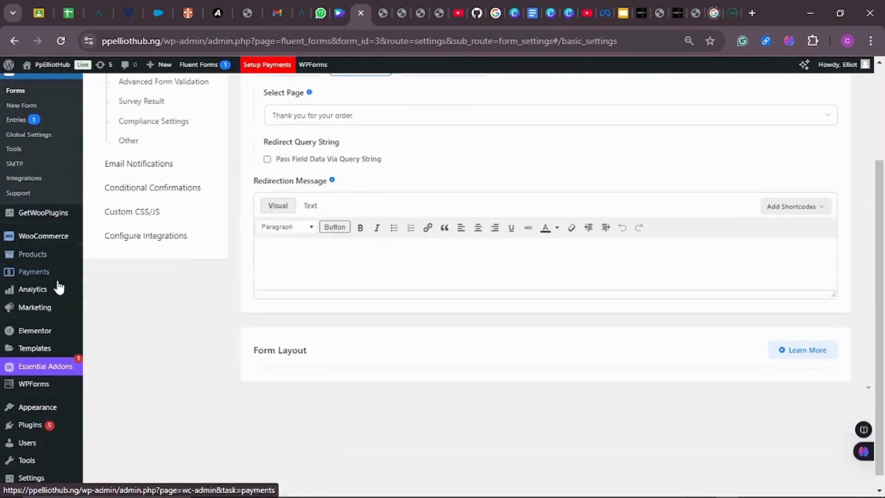
{"action": "scroll", "coordinate": [45, 412], "scroll_direction": "down", "scroll_amount": 1}
{"action": "left_click", "coordinate": [41, 415]}
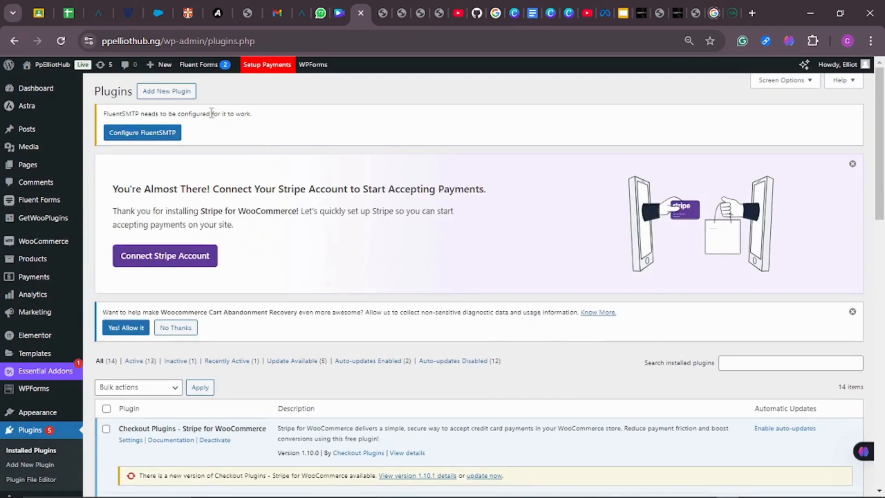
{"action": "left_click", "coordinate": [176, 97]}
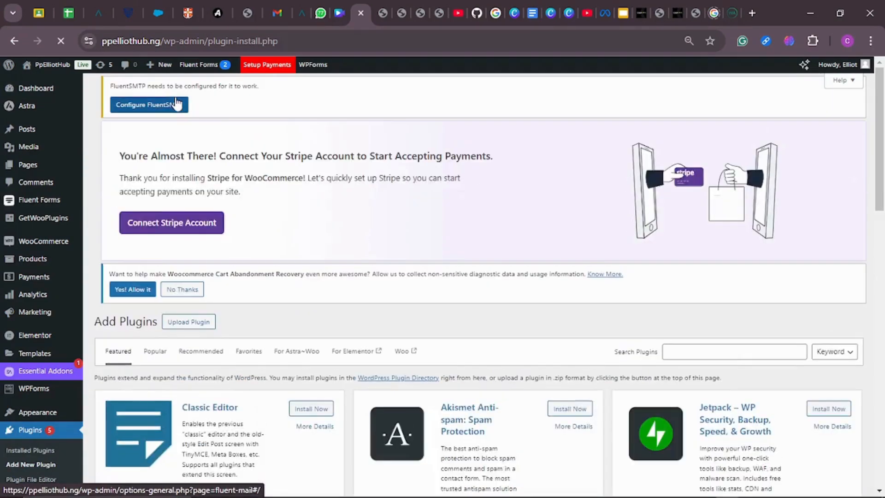
- Search the WordPress plugin directory for "facebook for wordpress"
{"action": "scroll", "coordinate": [711, 233], "scroll_direction": "down", "scroll_amount": 6}
{"action": "scroll", "coordinate": [732, 187], "scroll_direction": "up", "scroll_amount": 4}
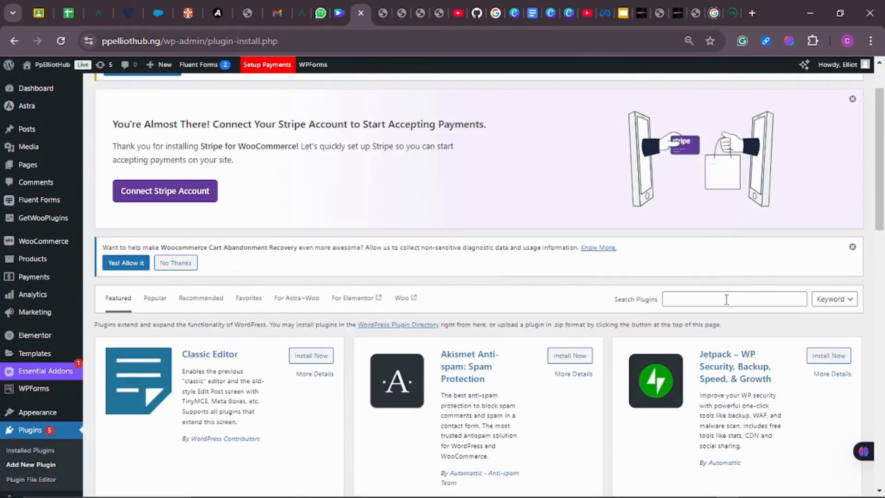
{"action": "left_click", "coordinate": [726, 299]}
{"action": "type", "text": "f"}
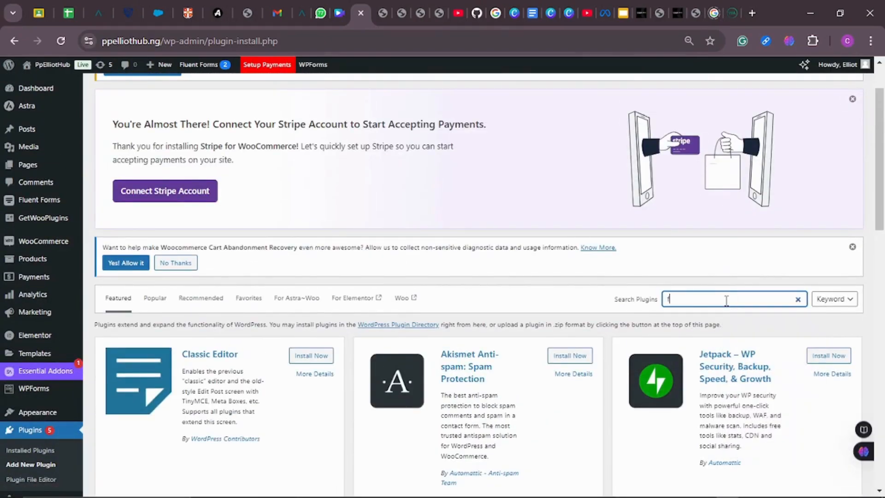
{"action": "type", "text": "ace"}
{"action": "type", "text": "book for wordpress"}
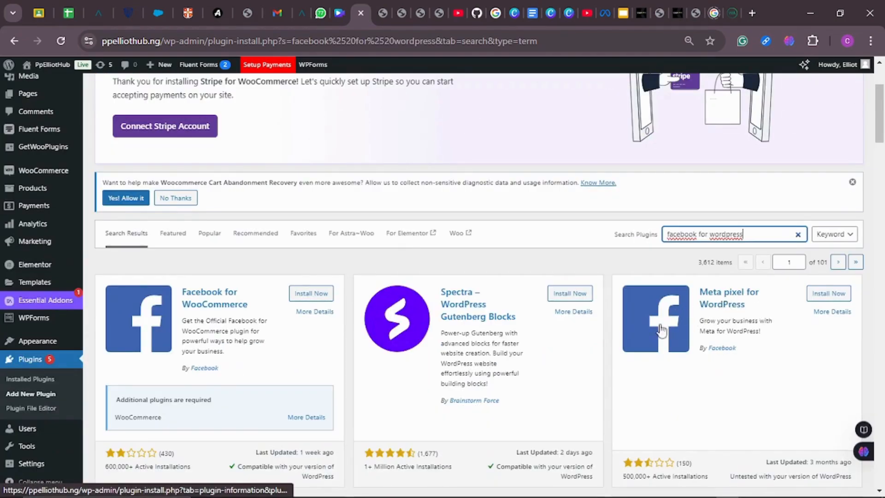
- Install and activate the Meta pixel for WordPress plugin, and locate it among the installed plugins
{"action": "left_click", "coordinate": [827, 297]}
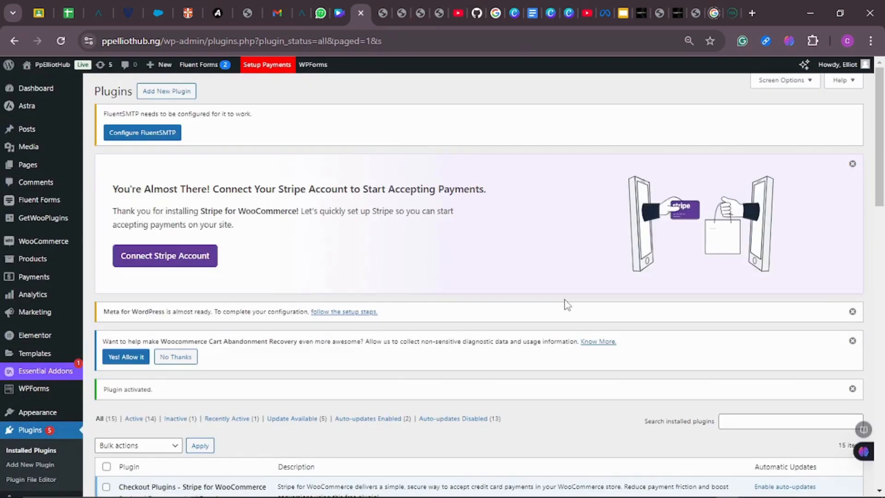
{"action": "scroll", "coordinate": [487, 294], "scroll_direction": "down", "scroll_amount": 4}
{"action": "scroll", "coordinate": [486, 288], "scroll_direction": "down", "scroll_amount": 9}
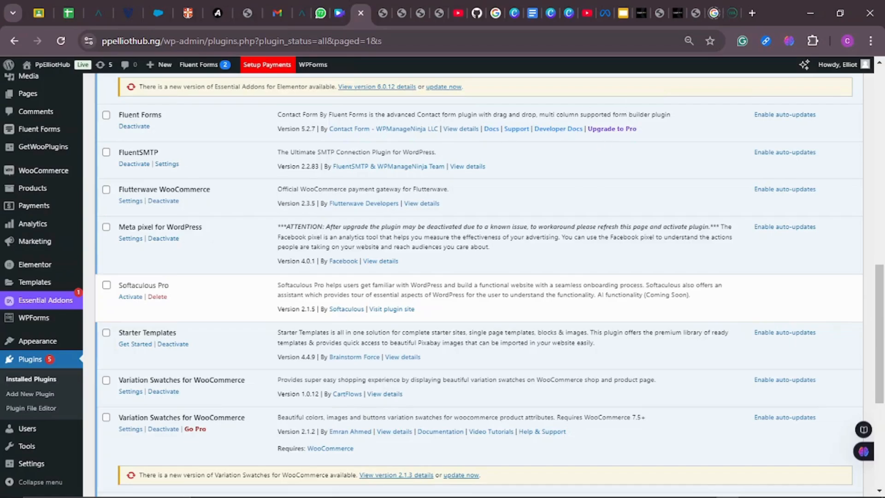
- Return to Meta Events Manager, advance the WordPress setup to Connect to Facebook, and read its instructions
{"action": "left_click", "coordinate": [751, 487]}
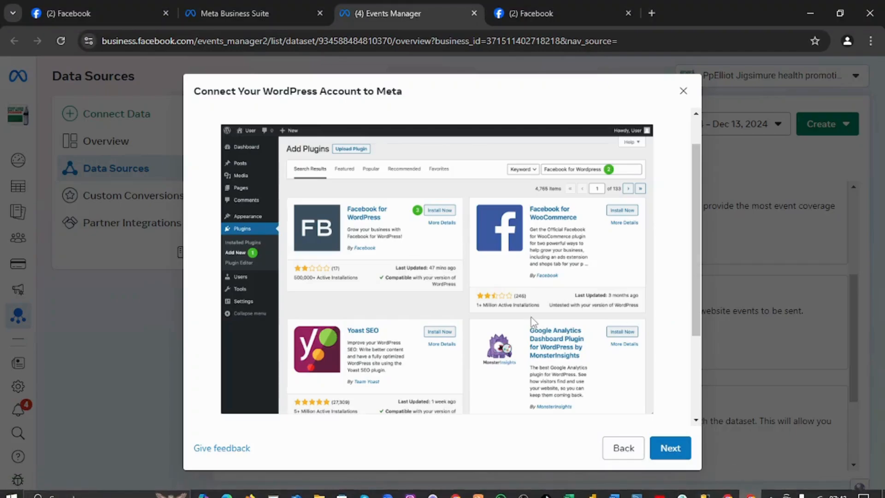
{"action": "left_click", "coordinate": [671, 448]}
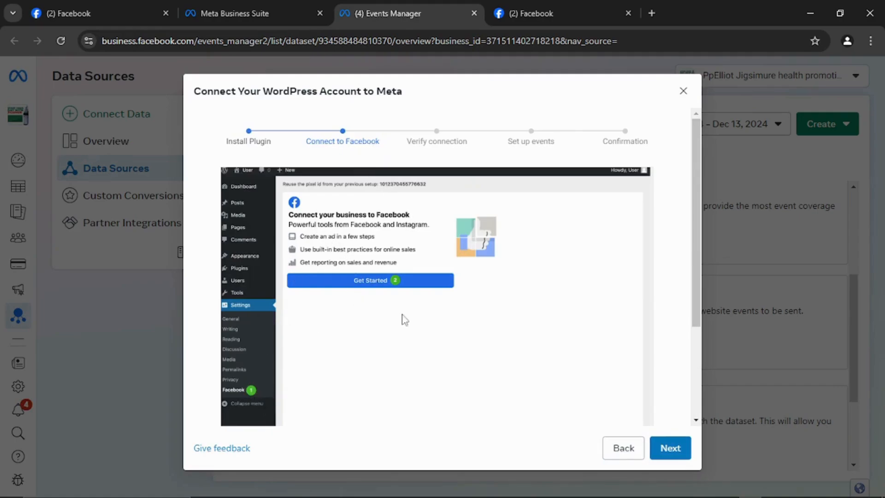
{"action": "scroll", "coordinate": [445, 269], "scroll_direction": "down", "scroll_amount": 3}
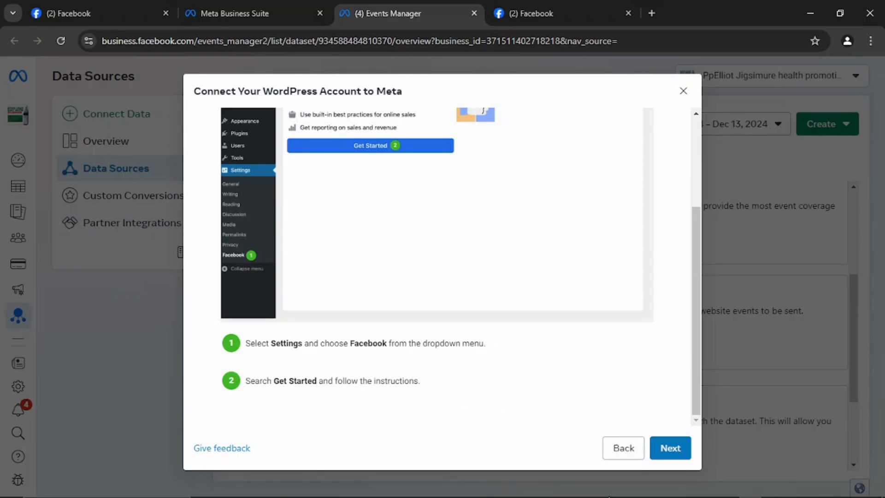
- Switch back to WordPress, open the Meta pixel for WordPress settings, and start connecting the business to Facebook
{"action": "left_click", "coordinate": [729, 490]}
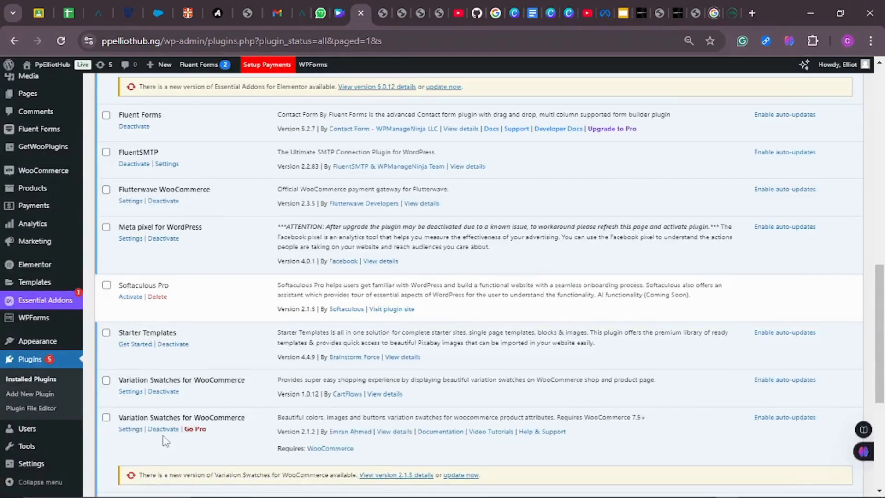
{"action": "left_click", "coordinate": [133, 239]}
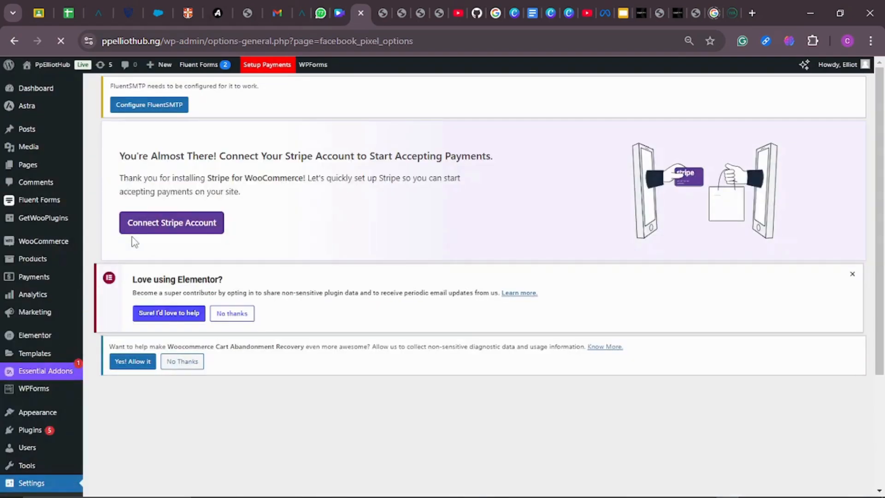
{"action": "scroll", "coordinate": [339, 206], "scroll_direction": "down", "scroll_amount": 5}
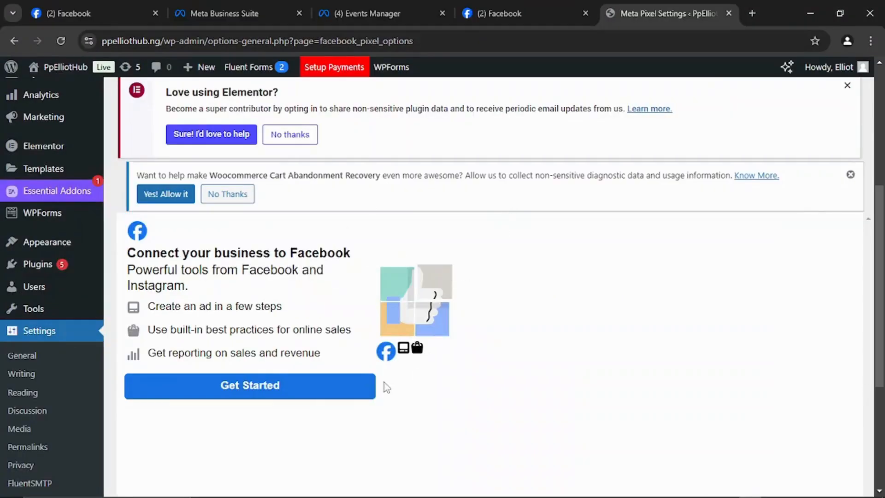
{"action": "left_click", "coordinate": [243, 387]}
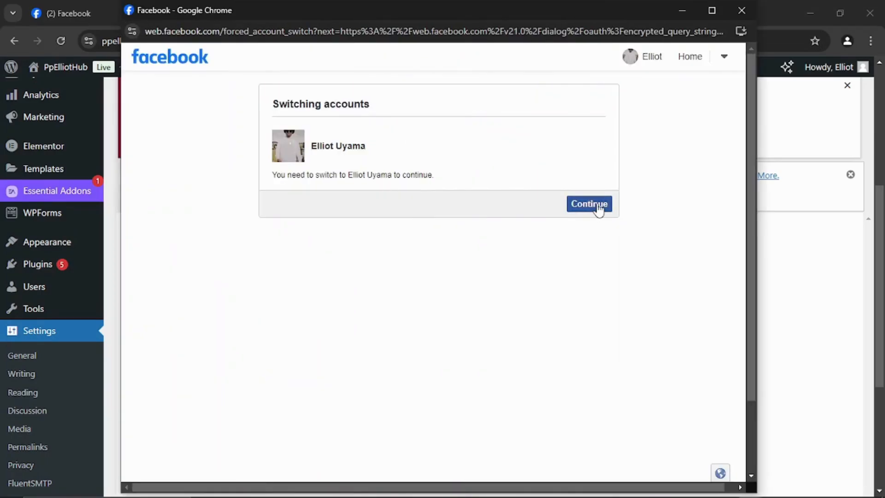
- Continue the login with the personal Facebook profile, allowing WordPress App activity and turning on all off-Meta activity
{"action": "left_click", "coordinate": [599, 209]}
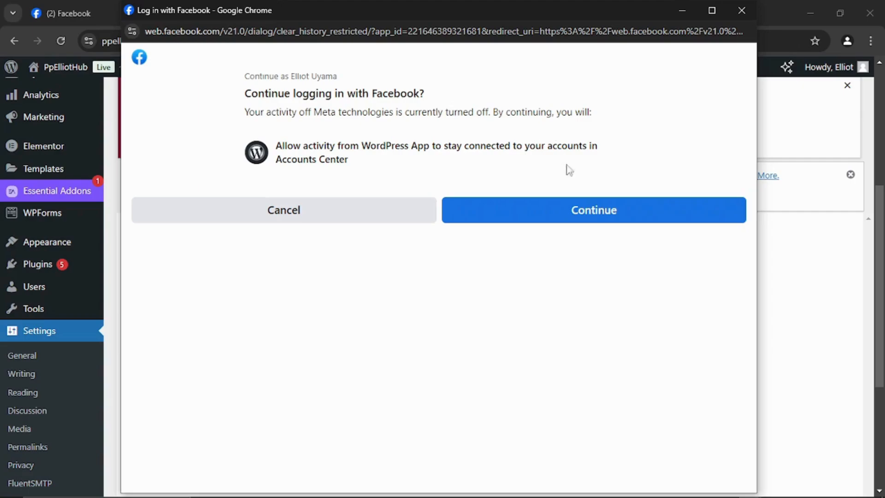
{"action": "left_click", "coordinate": [608, 213]}
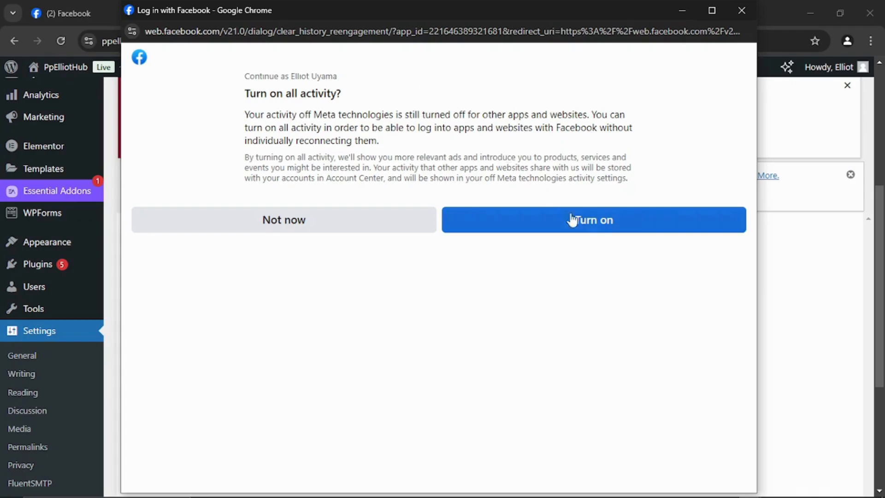
{"action": "left_click", "coordinate": [594, 226]}
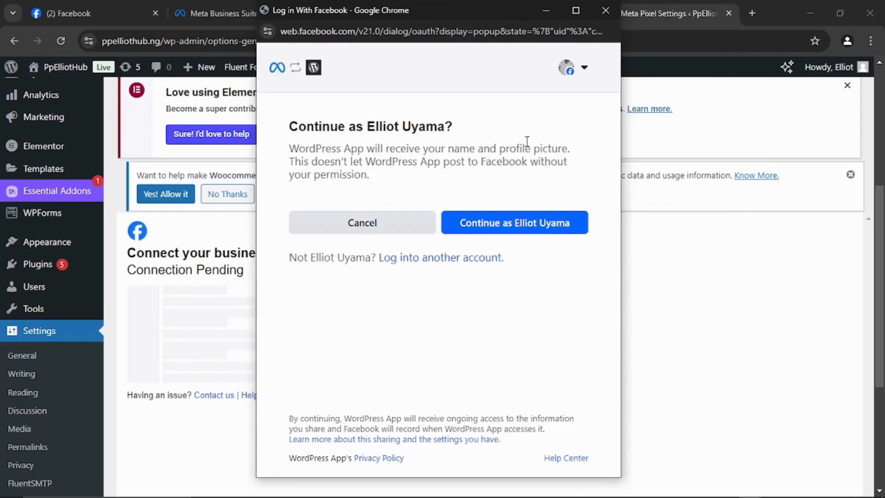
{"action": "left_click", "coordinate": [537, 229]}
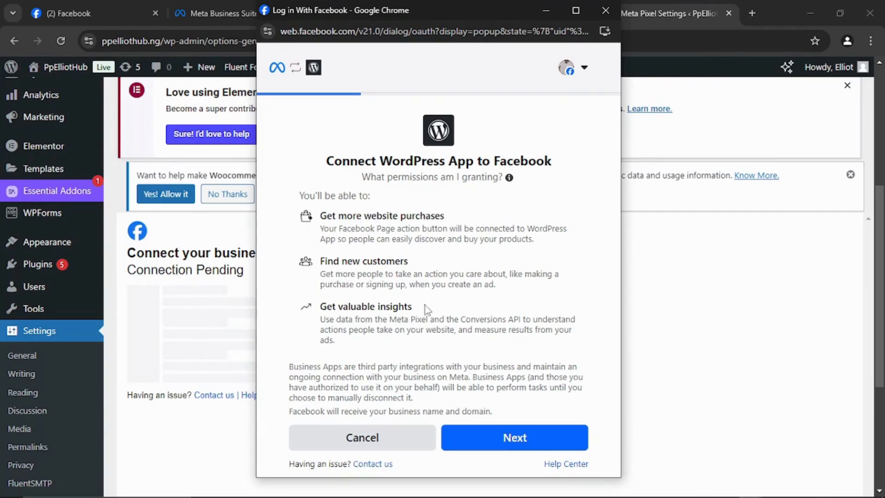
- Accept connecting WordPress App to Facebook and choose PpElliot Hub as the connected Facebook Page
{"action": "left_click", "coordinate": [538, 444]}
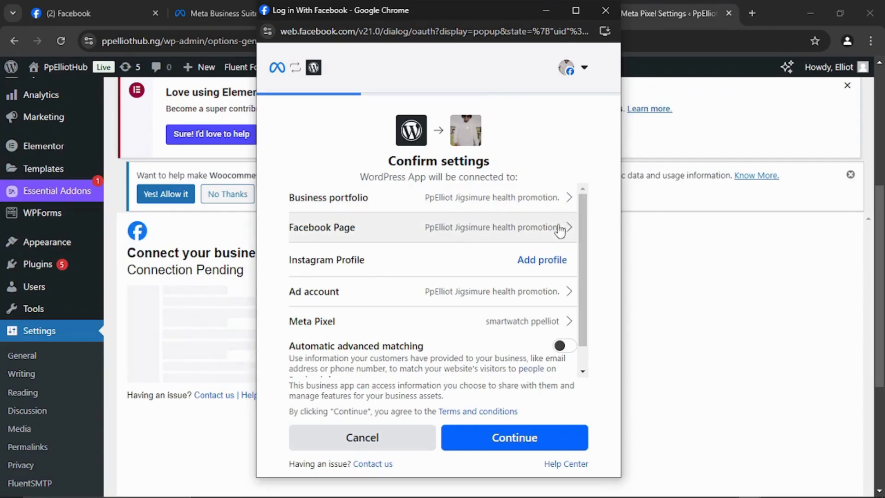
{"action": "left_click", "coordinate": [567, 228]}
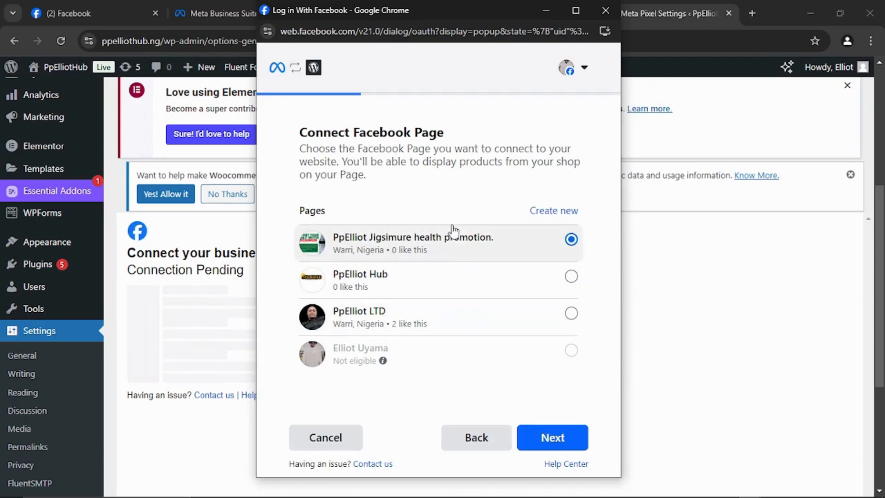
{"action": "left_click", "coordinate": [447, 290]}
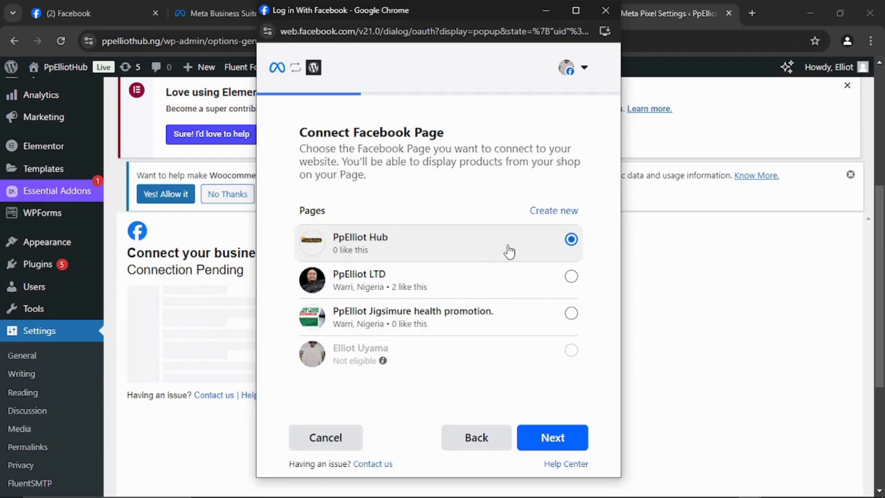
{"action": "left_click", "coordinate": [567, 438]}
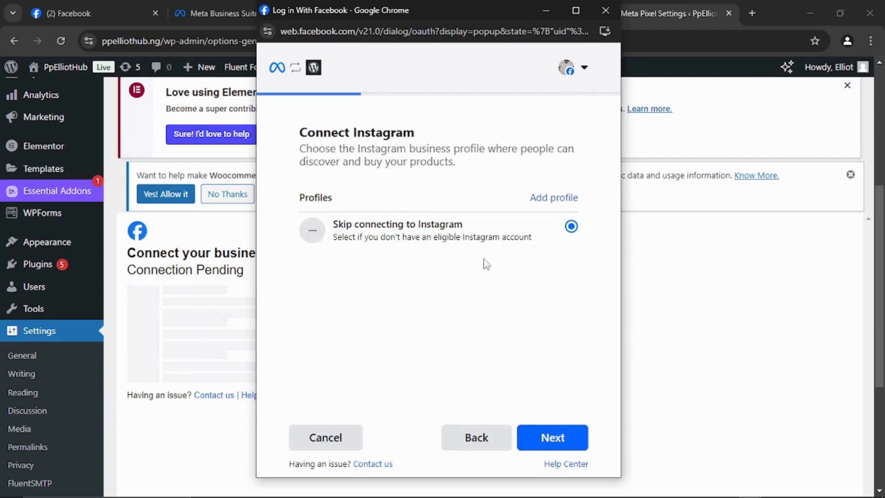
- Skip connecting to Instagram and select the PpElliot Jigsimure health promotion. ad account
{"action": "left_click", "coordinate": [575, 442]}
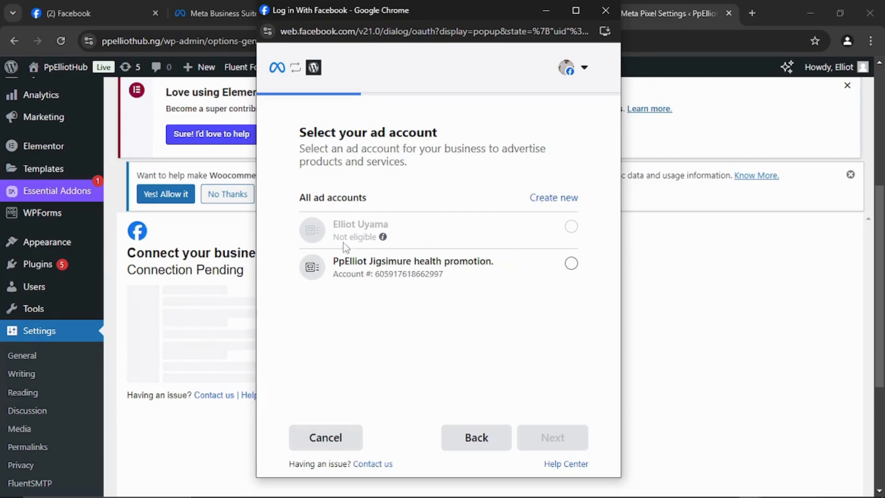
{"action": "left_click", "coordinate": [570, 264]}
{"action": "left_click", "coordinate": [573, 437]}
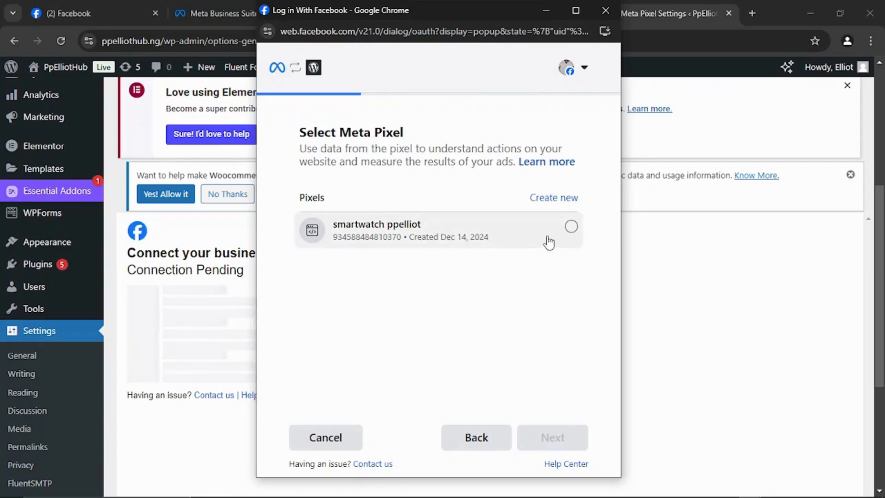
- Select the smartwatch ppelliot Meta Pixel, then turn on automatic advanced matching and confirm the connection settings
{"action": "left_click", "coordinate": [571, 233]}
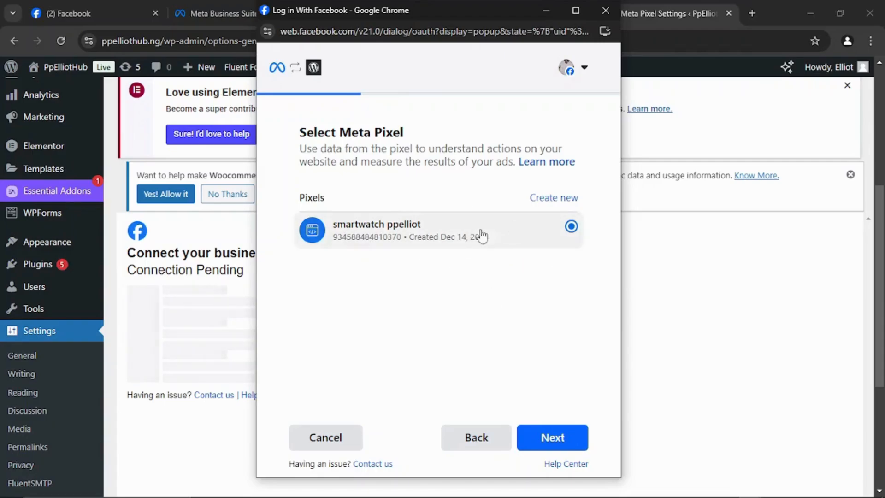
{"action": "left_click", "coordinate": [564, 439]}
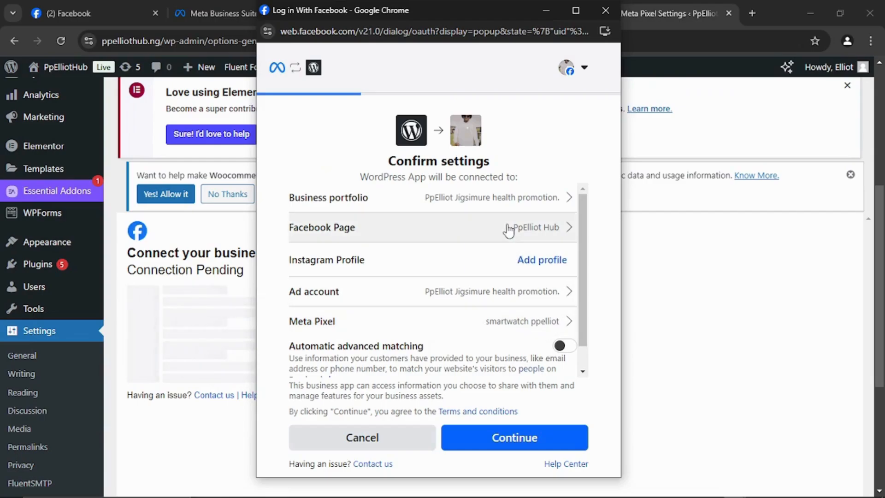
{"action": "scroll", "coordinate": [509, 228], "scroll_direction": "down", "scroll_amount": 1}
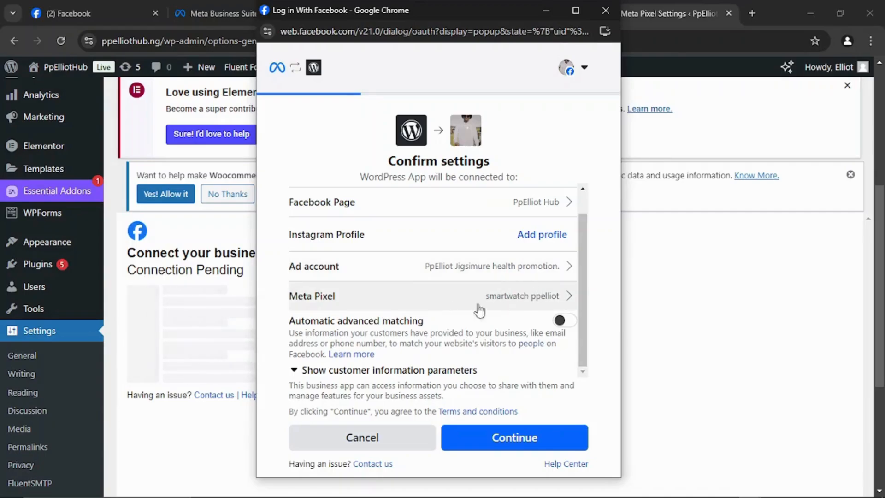
{"action": "left_click", "coordinate": [567, 324]}
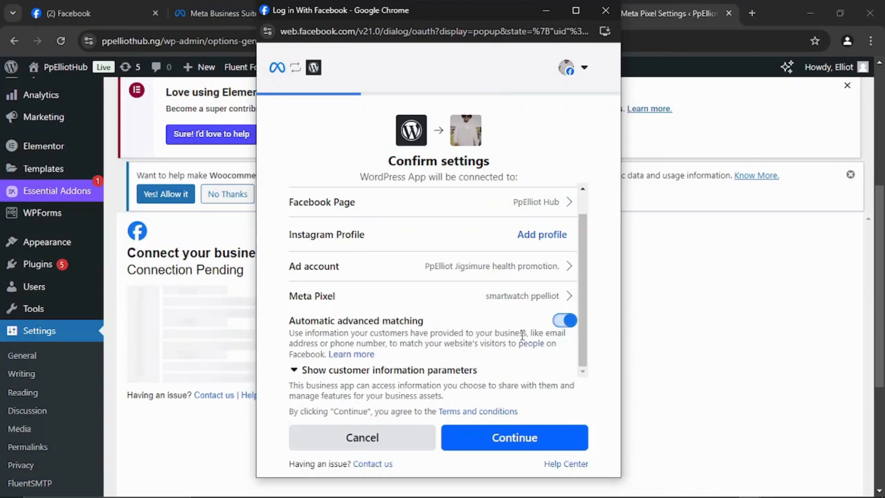
{"action": "left_click", "coordinate": [538, 438]}
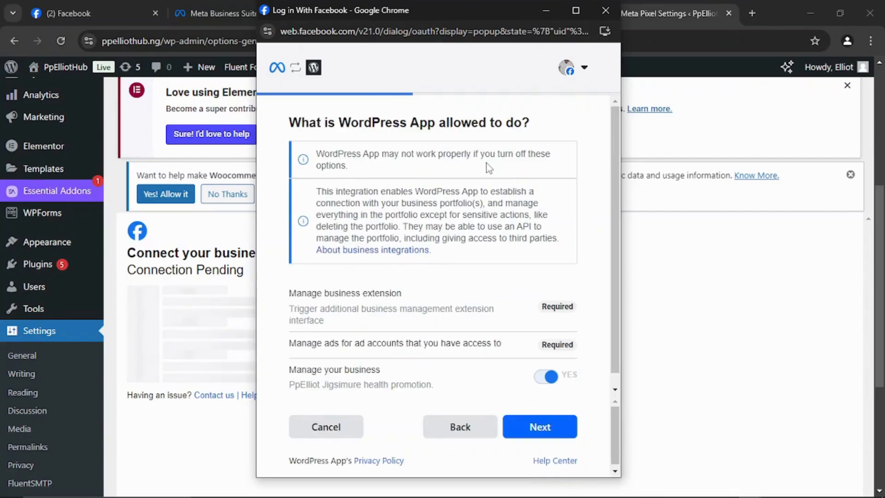
- Grant WordPress App its requested business permissions, finish the Facebook login, and confirm sharing the system user token with ppelliothub.ng
{"action": "scroll", "coordinate": [492, 235], "scroll_direction": "down", "scroll_amount": 1}
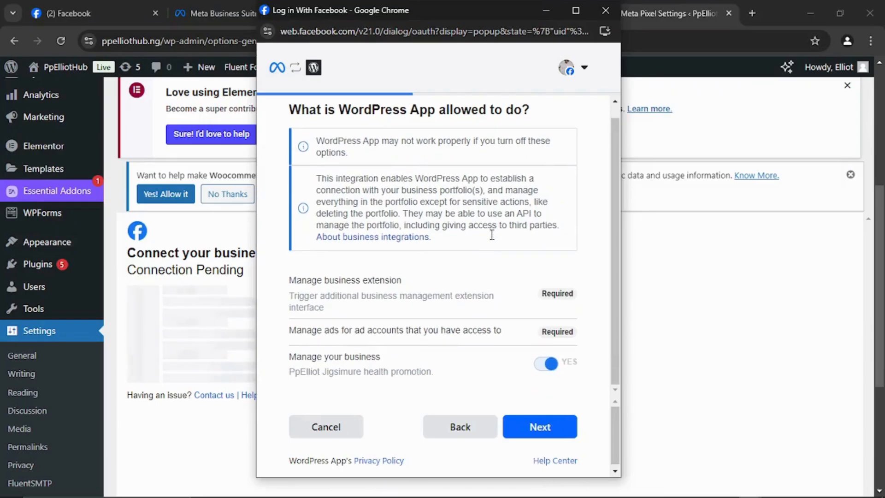
{"action": "scroll", "coordinate": [521, 202], "scroll_direction": "up", "scroll_amount": 1}
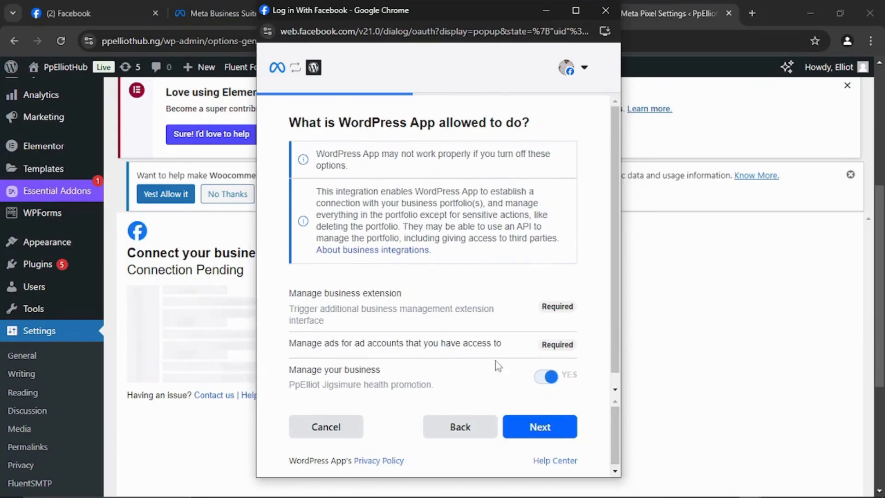
{"action": "left_click", "coordinate": [541, 428]}
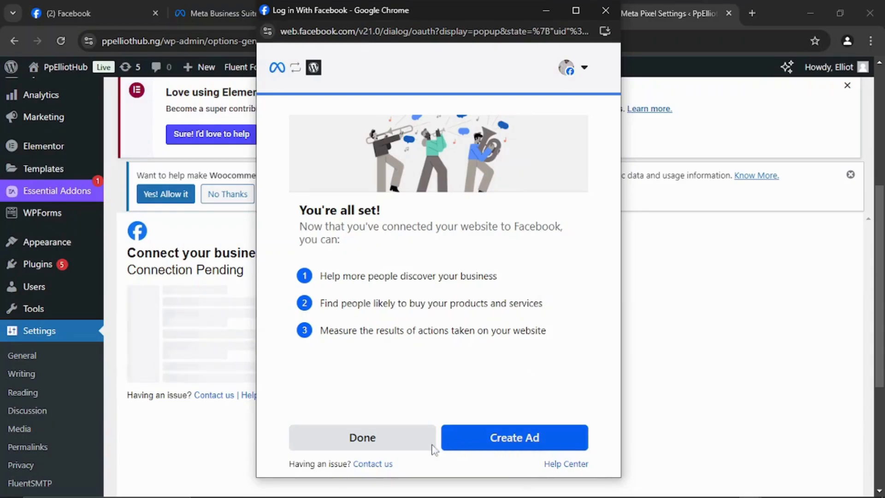
{"action": "left_click", "coordinate": [385, 447]}
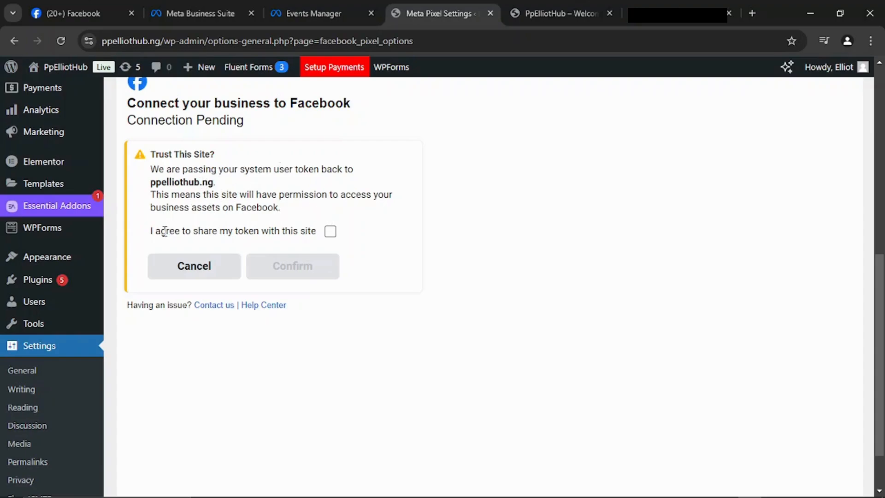
{"action": "left_click", "coordinate": [330, 232]}
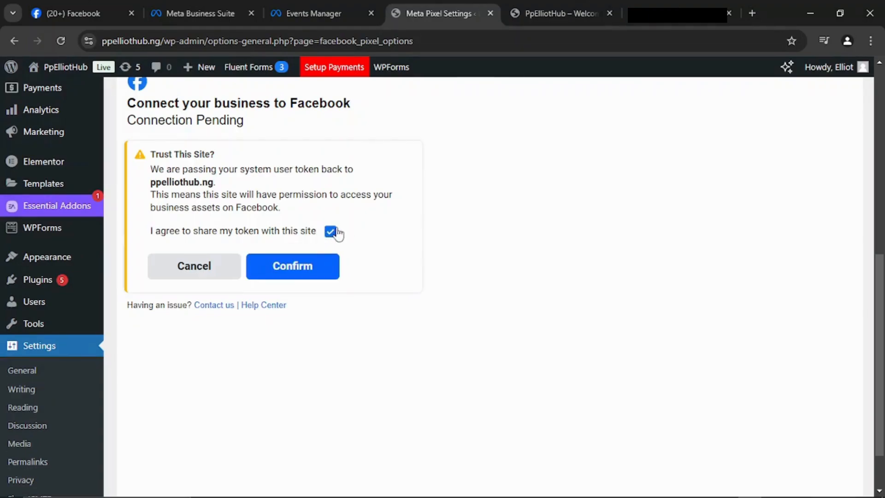
{"action": "left_click", "coordinate": [311, 275]}
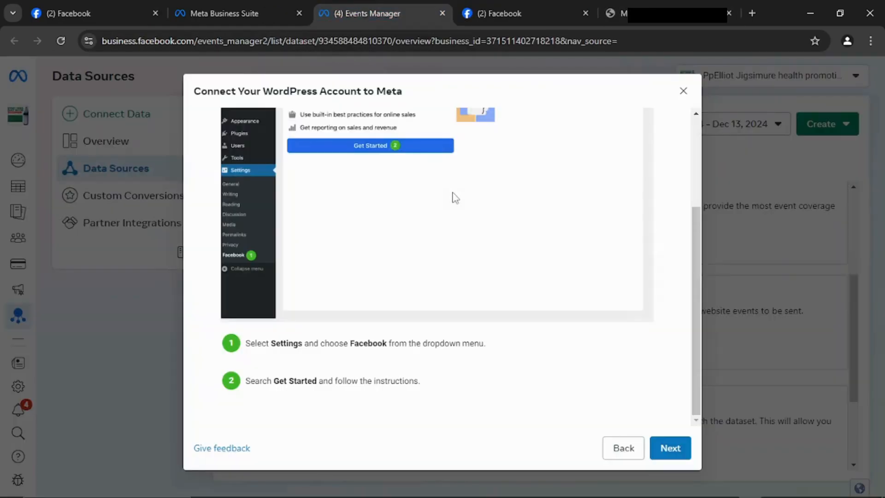
{"action": "left_click", "coordinate": [671, 448]}
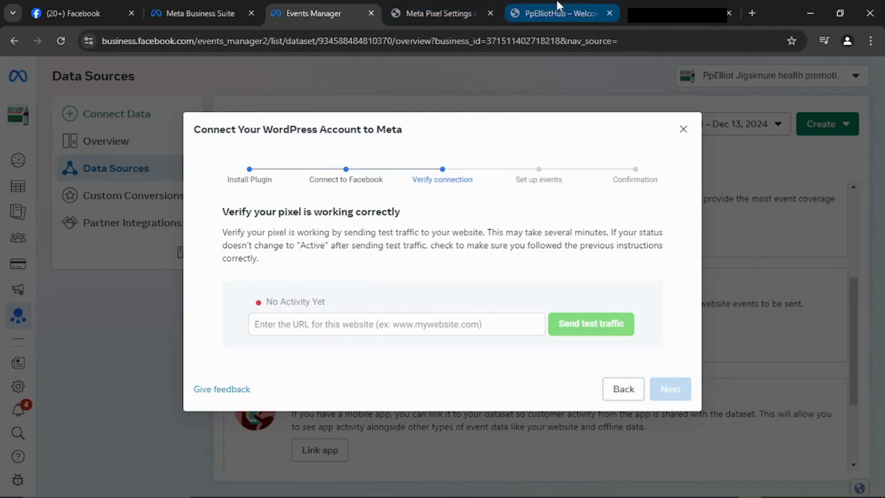
{"action": "left_click", "coordinate": [559, 13]}
{"action": "left_click", "coordinate": [296, 44]}
{"action": "right_click", "coordinate": [136, 40]}
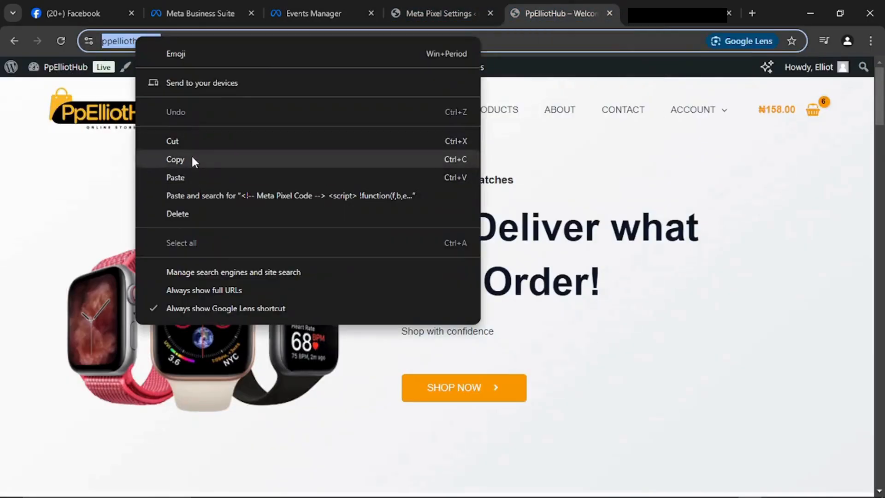
{"action": "left_click", "coordinate": [193, 159]}
{"action": "left_click", "coordinate": [311, 12]}
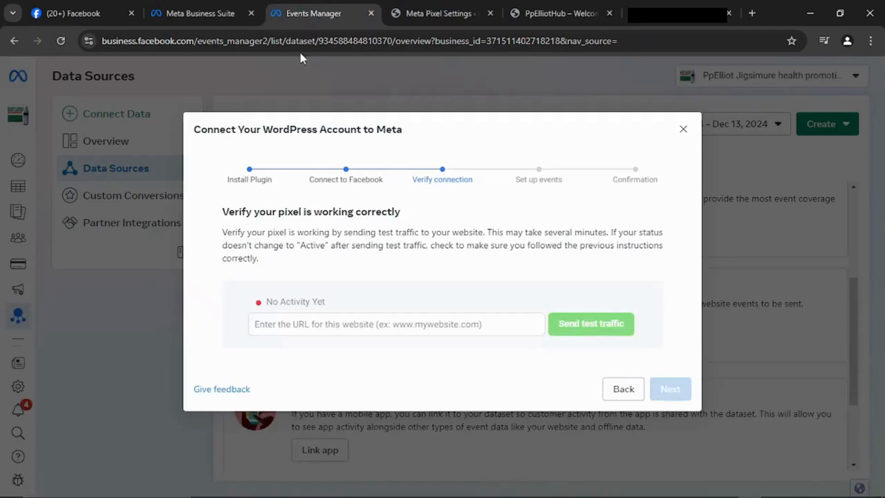
{"action": "right_click", "coordinate": [394, 323]}
{"action": "left_click", "coordinate": [429, 172]}
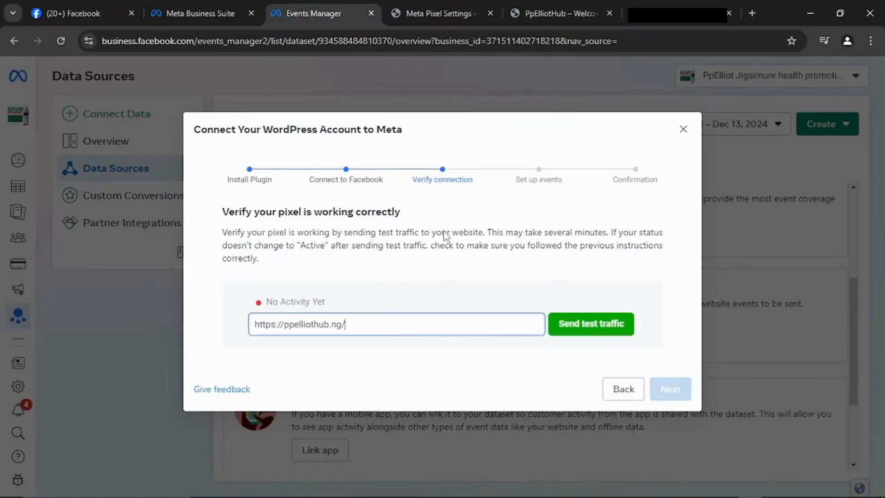
{"action": "left_click", "coordinate": [588, 325]}
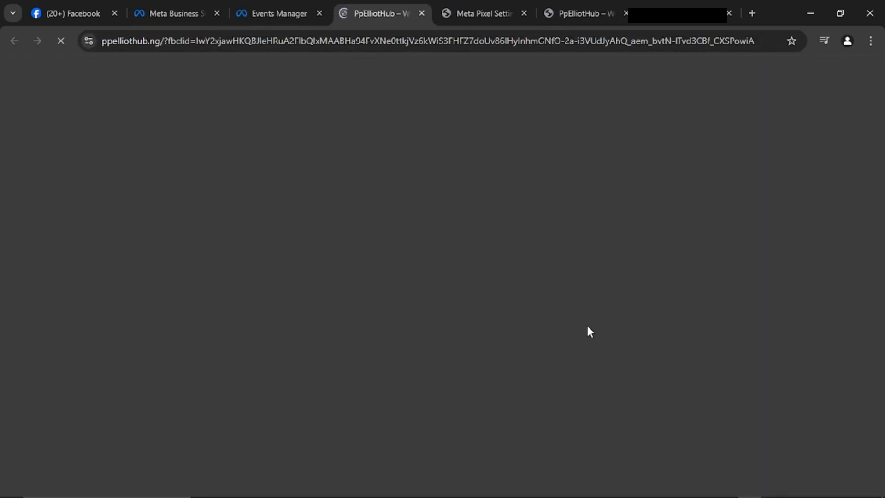
- Generate store activity by opening the A58 Smartwatch suit from the shop, adding it to the cart, and viewing the cart
{"action": "scroll", "coordinate": [512, 208], "scroll_direction": "down", "scroll_amount": 4}
{"action": "scroll", "coordinate": [513, 209], "scroll_direction": "down", "scroll_amount": 20}
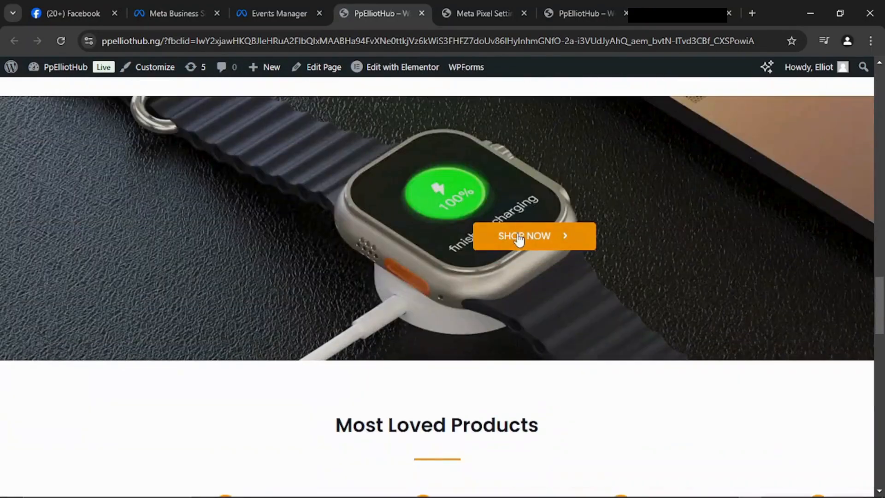
{"action": "left_click", "coordinate": [517, 234]}
{"action": "left_click", "coordinate": [517, 236]}
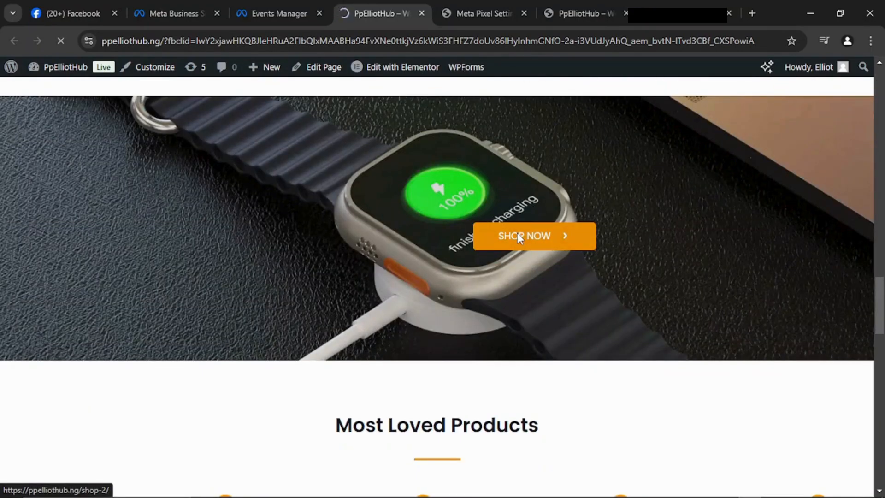
{"action": "scroll", "coordinate": [517, 235], "scroll_direction": "down", "scroll_amount": 4}
{"action": "left_click", "coordinate": [573, 253]}
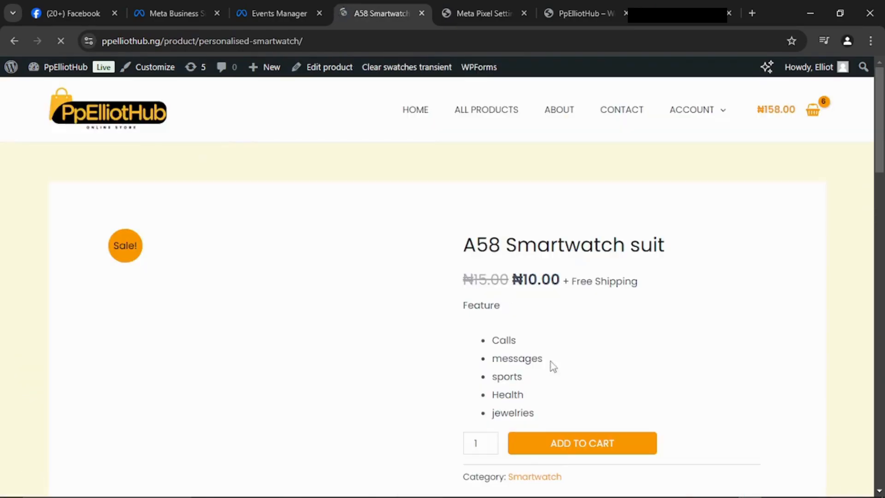
{"action": "left_click", "coordinate": [624, 451]}
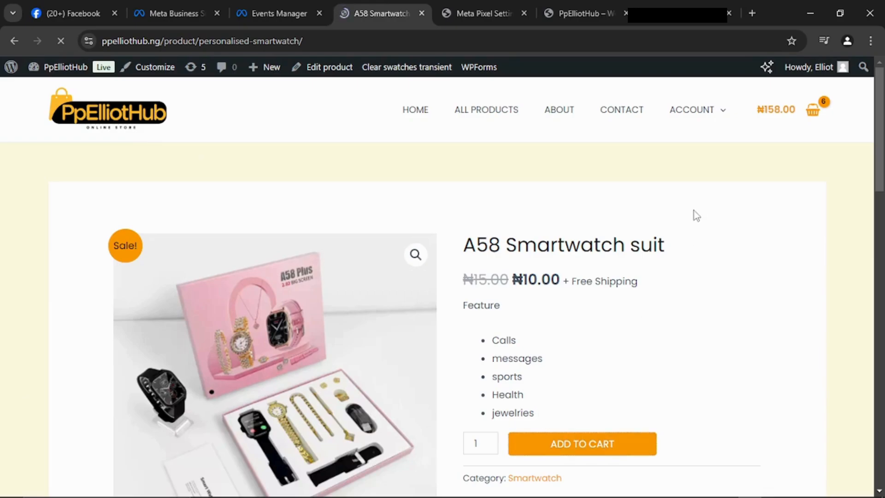
{"action": "left_click", "coordinate": [691, 264]}
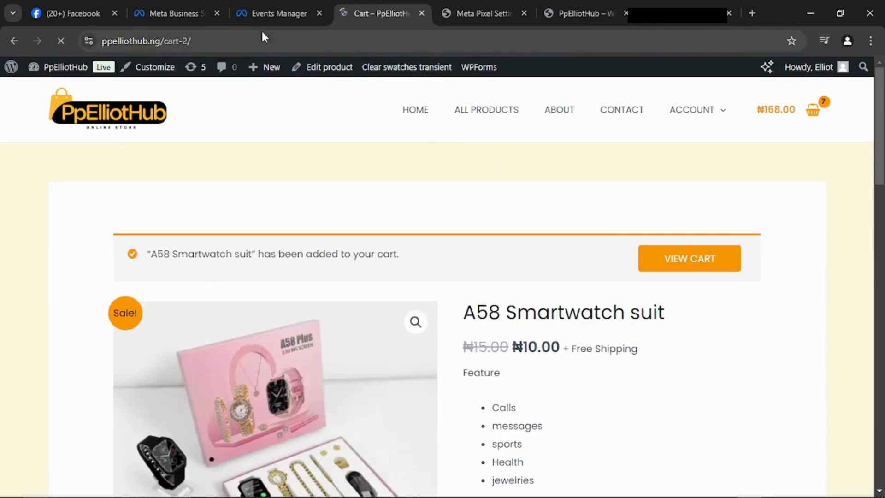
- Return to Events Manager and continue the WordPress connection wizard to the event setup stage, ready to enter the website URL
{"action": "left_click", "coordinate": [260, 9]}
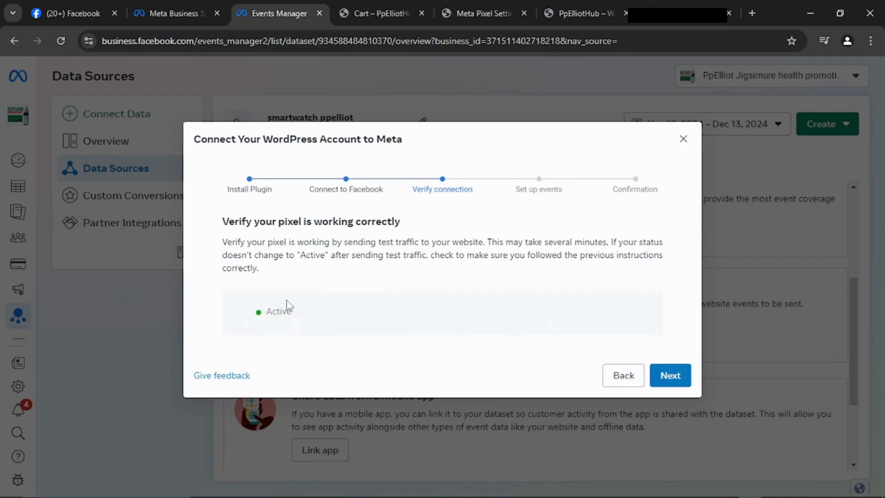
{"action": "left_click", "coordinate": [676, 378]}
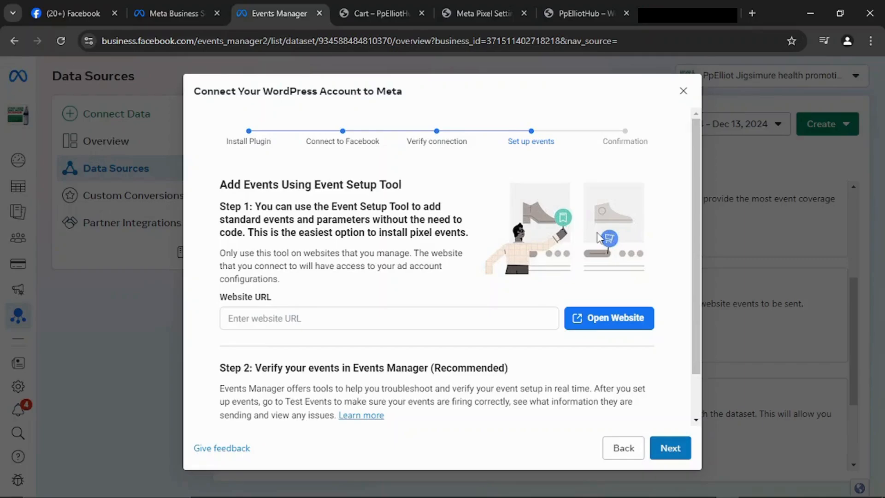
{"action": "left_click", "coordinate": [286, 318]}
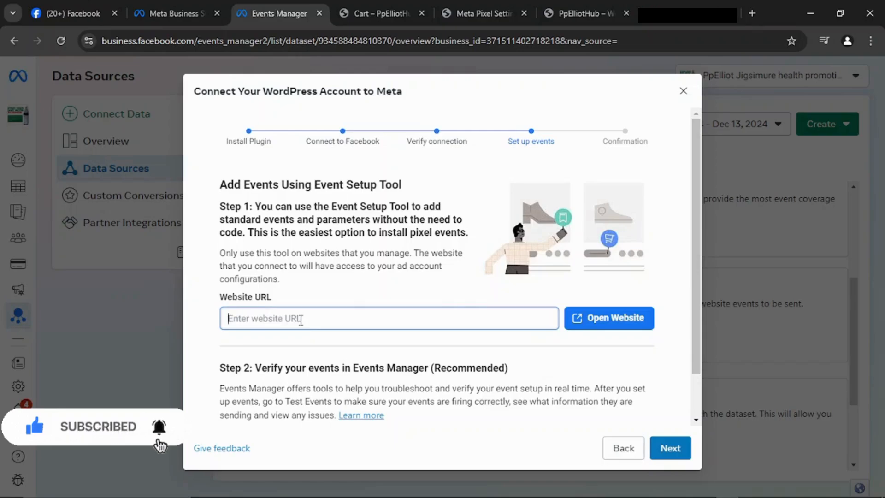
- From the WordPress page list, view the published "Thank you for your order" page and look through its content
{"action": "left_click", "coordinate": [474, 11]}
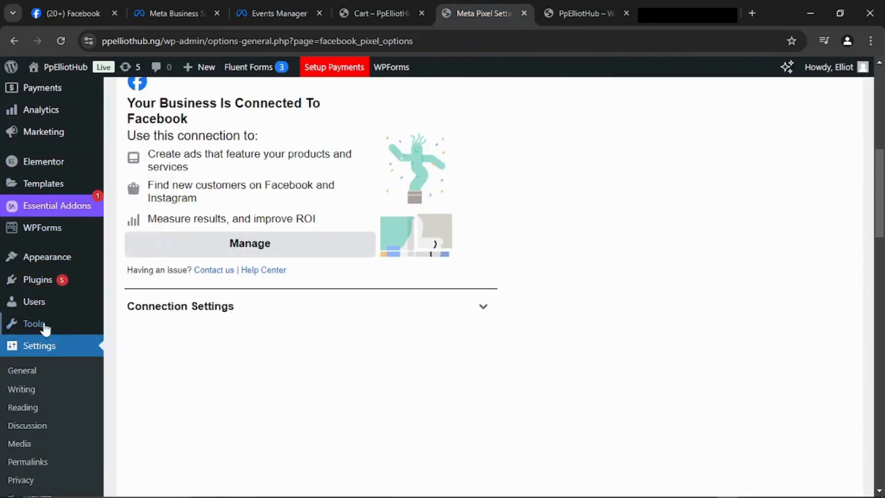
{"action": "scroll", "coordinate": [70, 119], "scroll_direction": "up", "scroll_amount": 5}
{"action": "left_click", "coordinate": [45, 192]}
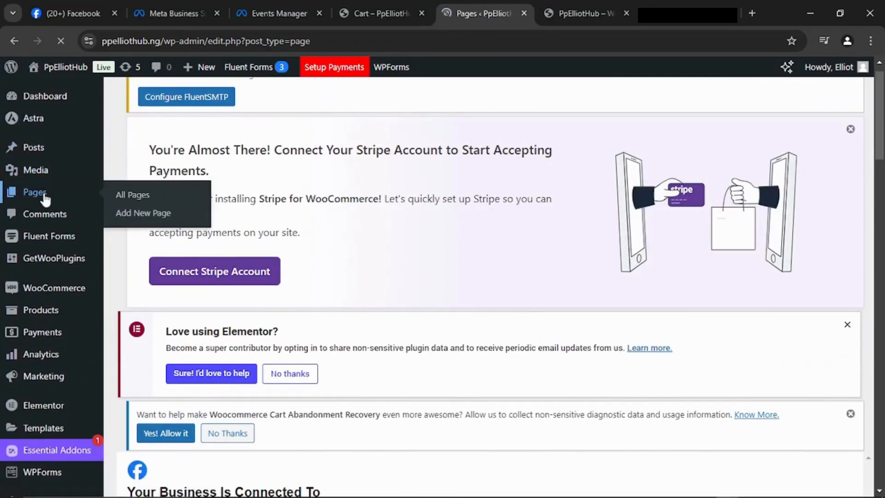
{"action": "scroll", "coordinate": [312, 148], "scroll_direction": "down", "scroll_amount": 15}
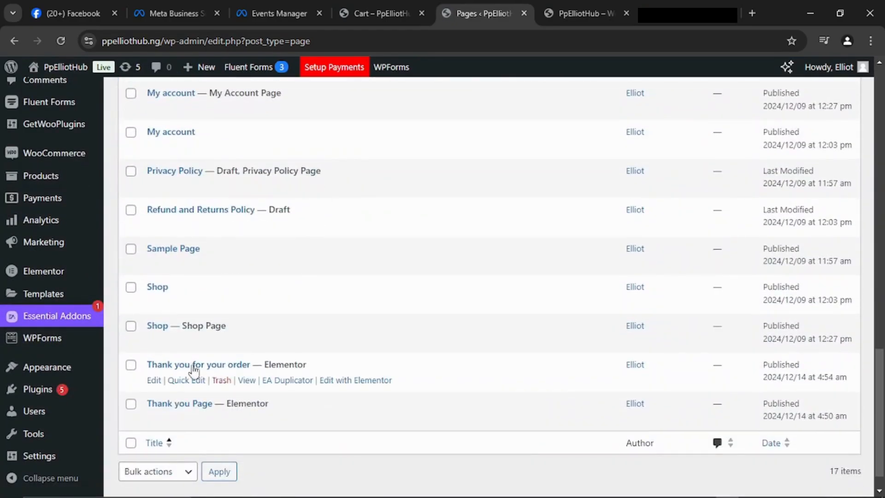
{"action": "left_click", "coordinate": [247, 381]}
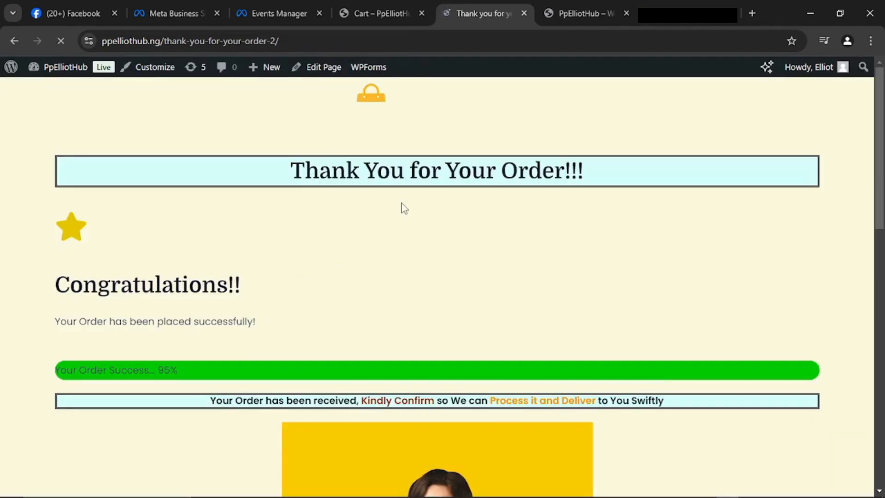
{"action": "scroll", "coordinate": [429, 209], "scroll_direction": "down", "scroll_amount": 3}
{"action": "scroll", "coordinate": [434, 207], "scroll_direction": "down", "scroll_amount": 5}
{"action": "scroll", "coordinate": [434, 210], "scroll_direction": "up", "scroll_amount": 7}
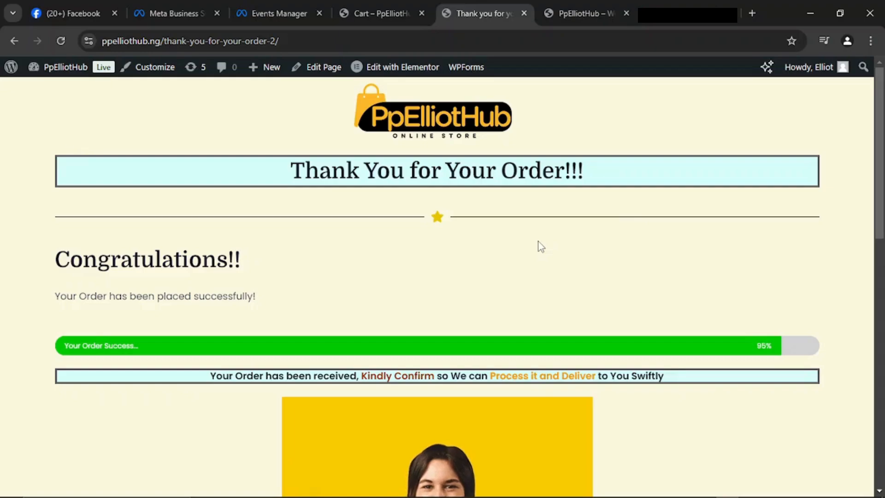
{"action": "left_click", "coordinate": [244, 42]}
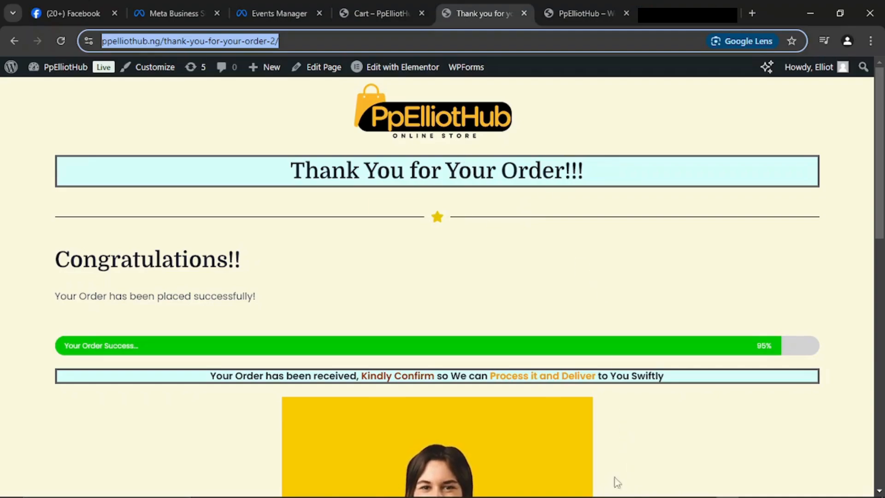
{"action": "mouse_move", "coordinate": [622, 495]}
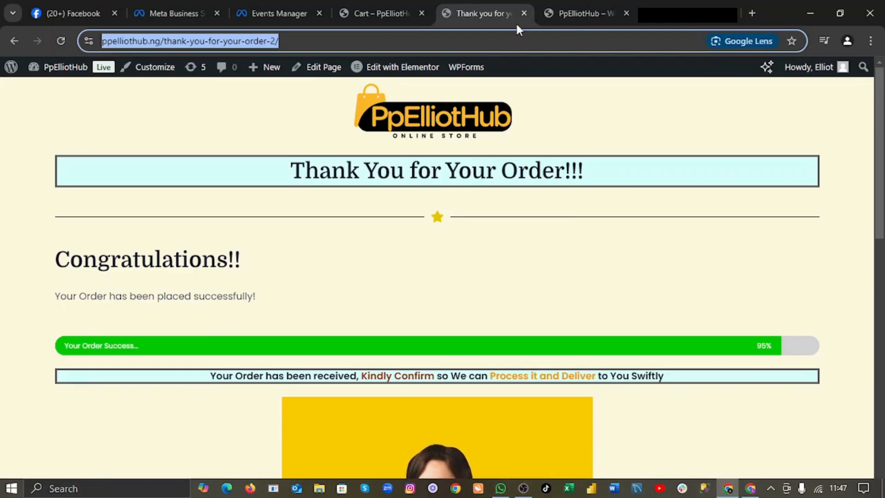
{"action": "left_click", "coordinate": [276, 13]}
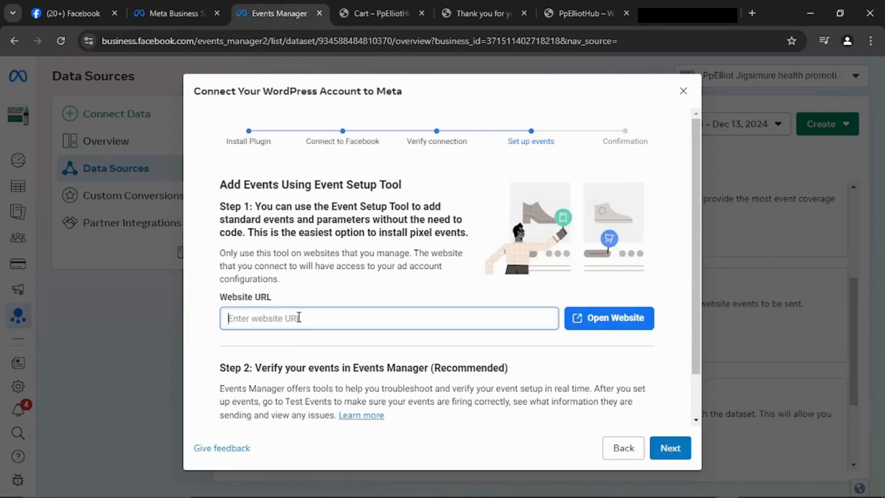
{"action": "key", "text": "ctrl+v"}
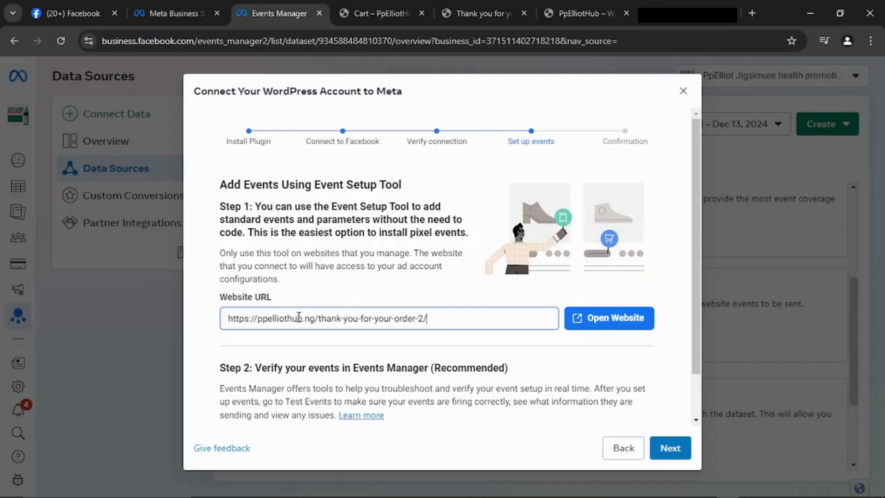
{"action": "left_click", "coordinate": [619, 323]}
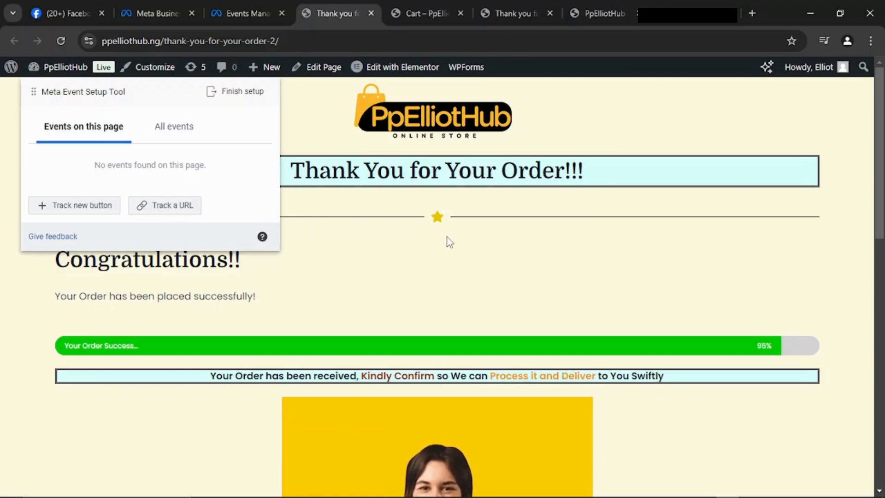
- Track the "Click here to confirm your order" button as a new event and select Purchase as its event type
{"action": "left_click", "coordinate": [82, 207]}
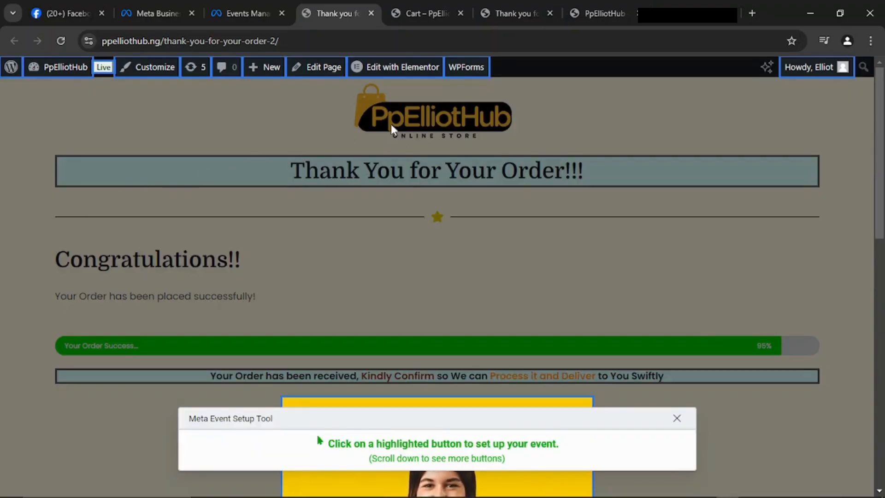
{"action": "scroll", "coordinate": [572, 257], "scroll_direction": "down", "scroll_amount": 3}
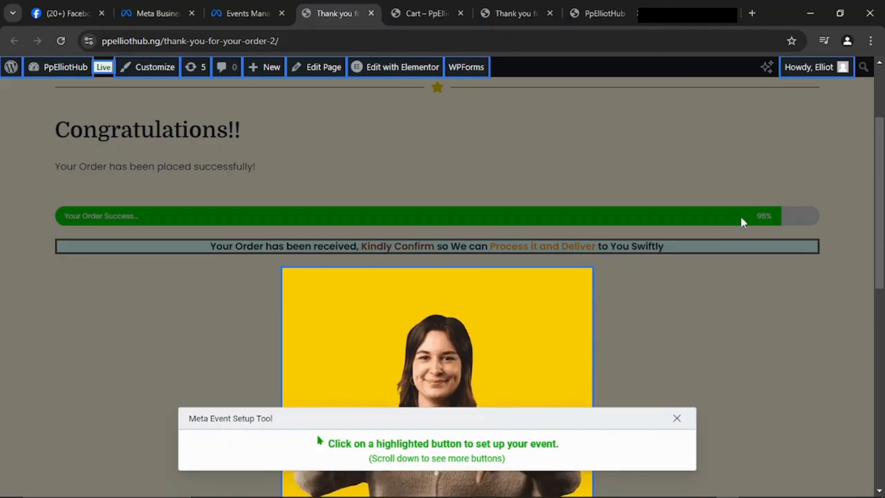
{"action": "scroll", "coordinate": [599, 228], "scroll_direction": "down", "scroll_amount": 3}
{"action": "scroll", "coordinate": [600, 228], "scroll_direction": "down", "scroll_amount": 4}
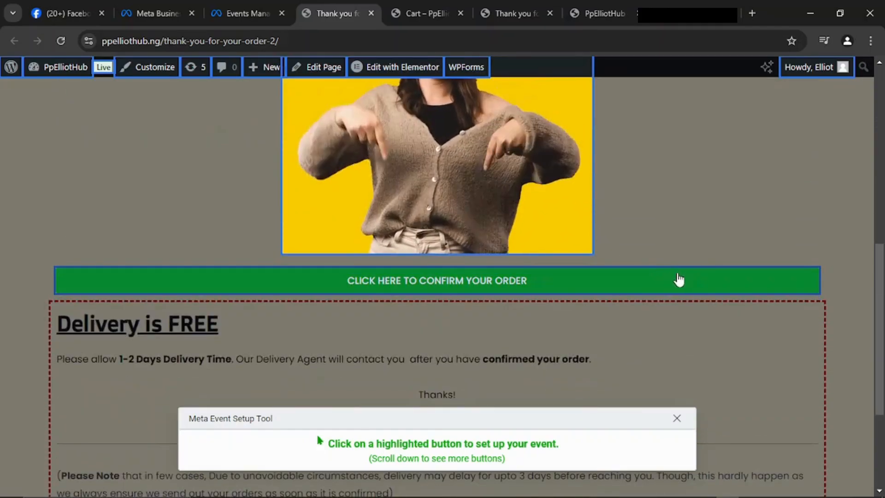
{"action": "left_click", "coordinate": [694, 279]}
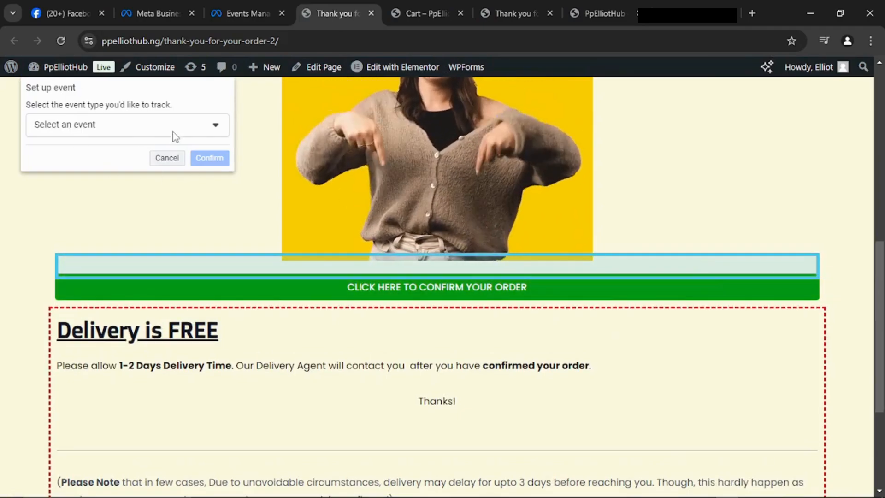
{"action": "left_click", "coordinate": [203, 130]}
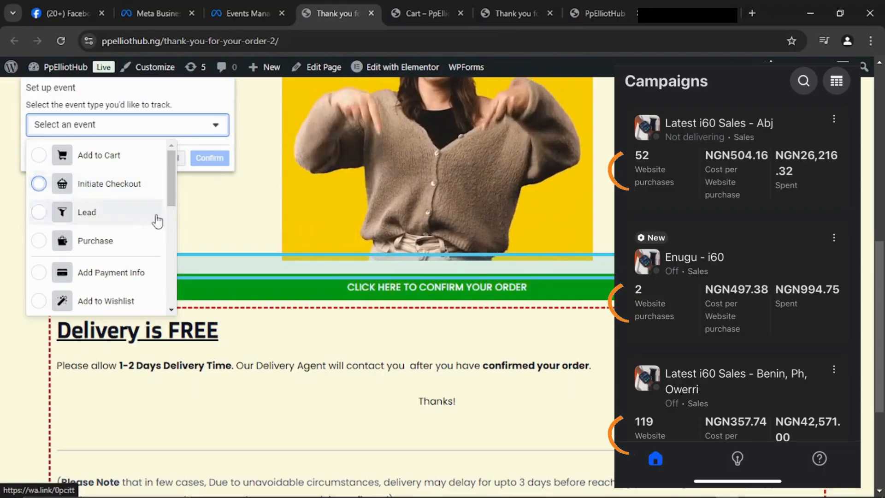
{"action": "left_click", "coordinate": [117, 245]}
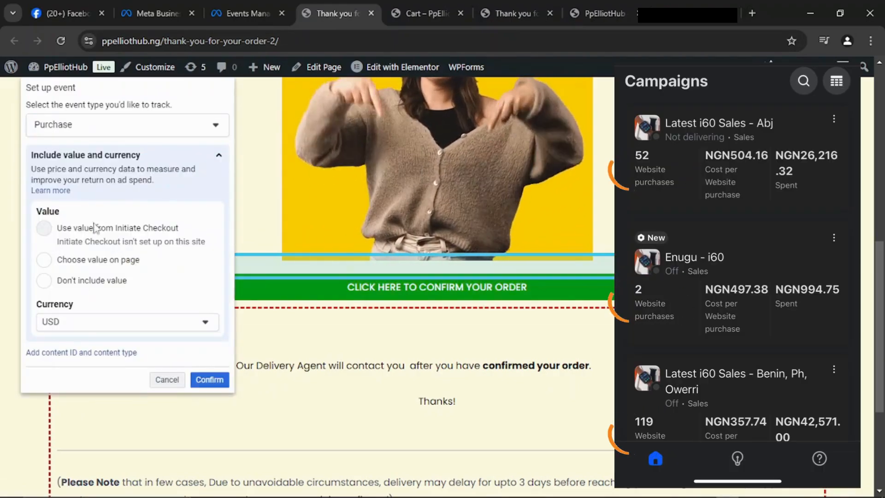
- Set the Purchase event's currency to NGN, choose not to include a value, and confirm the event
{"action": "scroll", "coordinate": [135, 195], "scroll_direction": "down", "scroll_amount": 3}
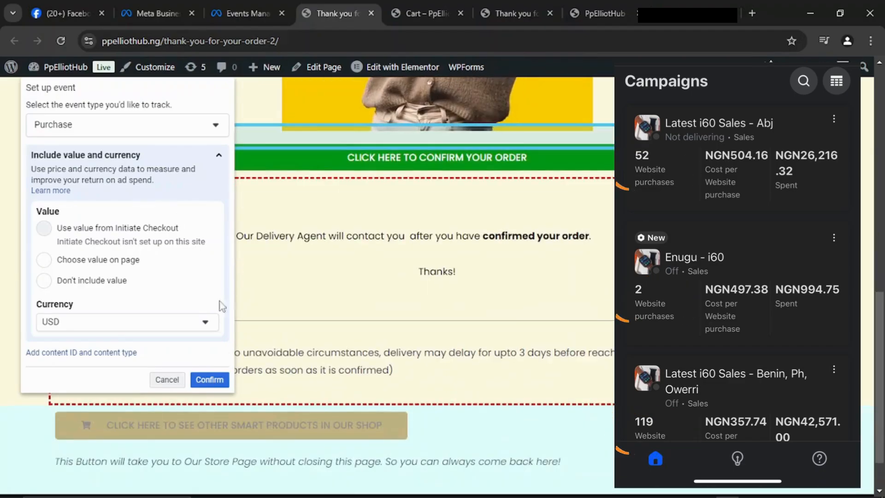
{"action": "left_click", "coordinate": [204, 322]}
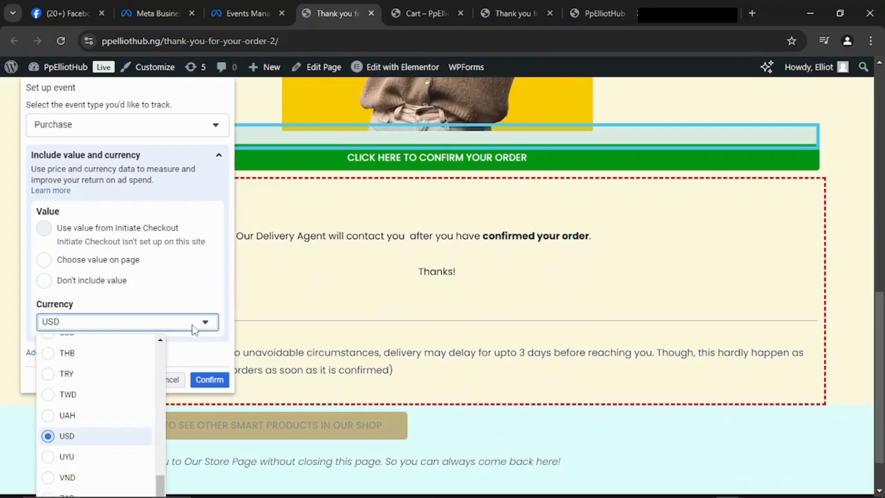
{"action": "scroll", "coordinate": [92, 382], "scroll_direction": "up", "scroll_amount": 10}
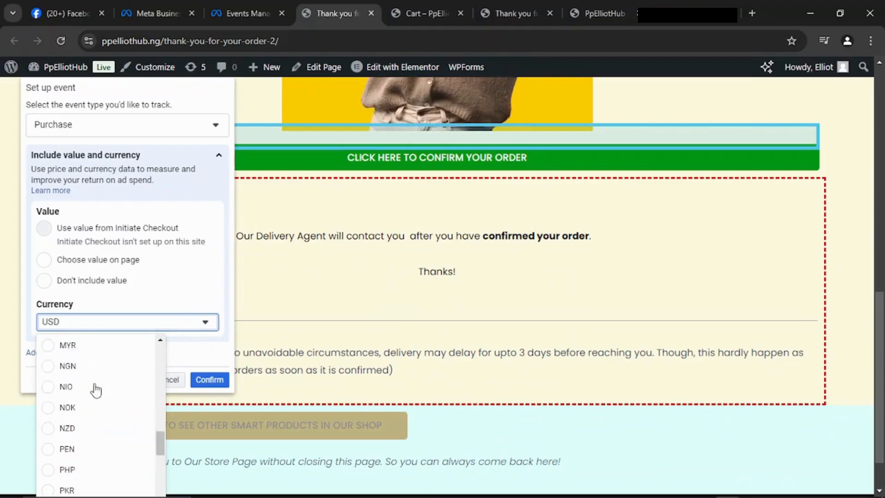
{"action": "left_click", "coordinate": [64, 365]}
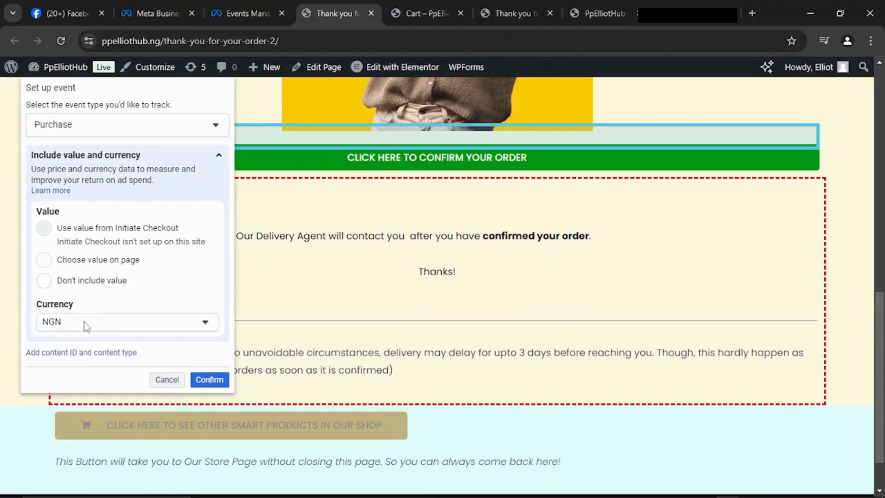
{"action": "scroll", "coordinate": [125, 269], "scroll_direction": "down", "scroll_amount": 1}
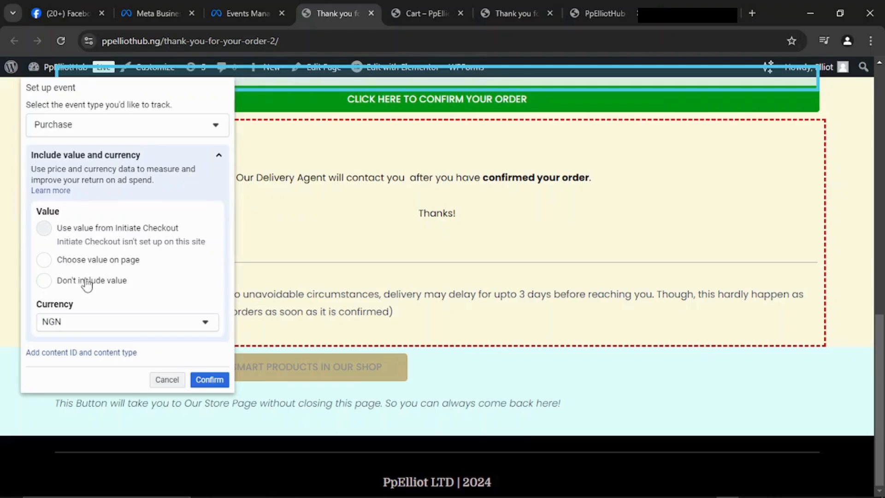
{"action": "left_click", "coordinate": [37, 284]}
{"action": "left_click", "coordinate": [208, 379]}
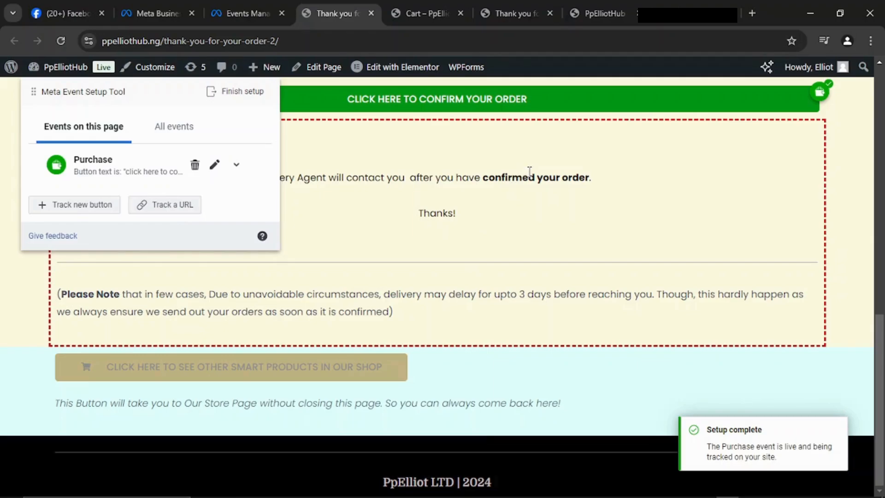
{"action": "scroll", "coordinate": [530, 173], "scroll_direction": "up", "scroll_amount": 5}
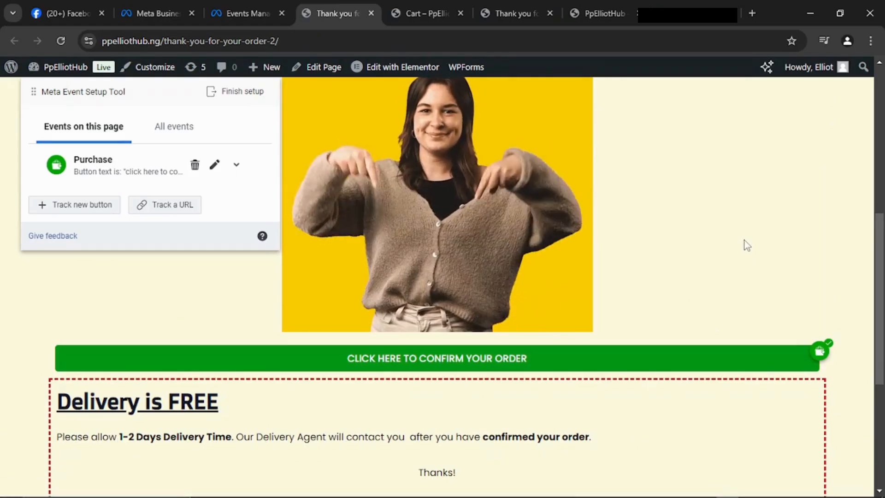
{"action": "scroll", "coordinate": [678, 212], "scroll_direction": "up", "scroll_amount": 5}
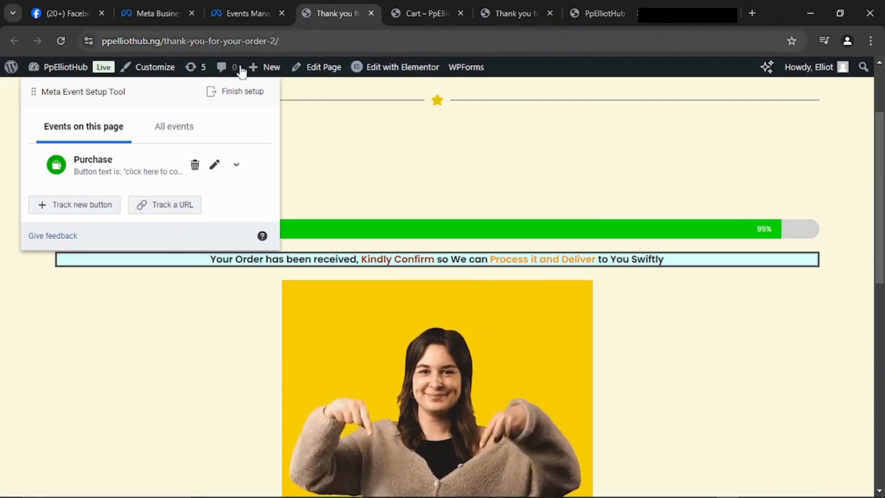
{"action": "scroll", "coordinate": [189, 220], "scroll_direction": "down", "scroll_amount": 5}
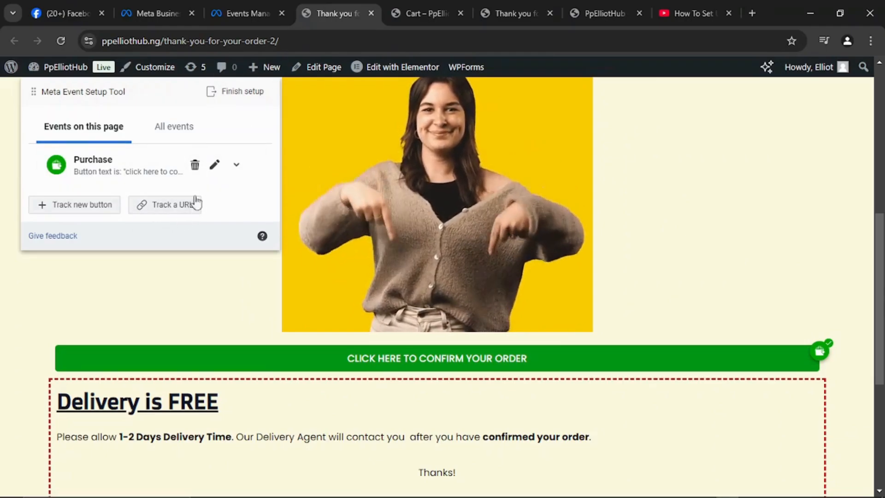
{"action": "scroll", "coordinate": [710, 157], "scroll_direction": "up", "scroll_amount": 1}
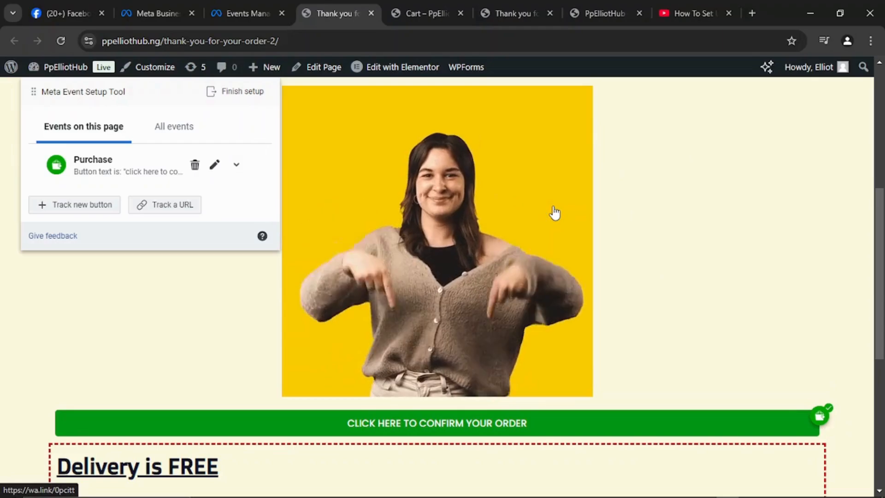
{"action": "scroll", "coordinate": [695, 173], "scroll_direction": "down", "scroll_amount": 2}
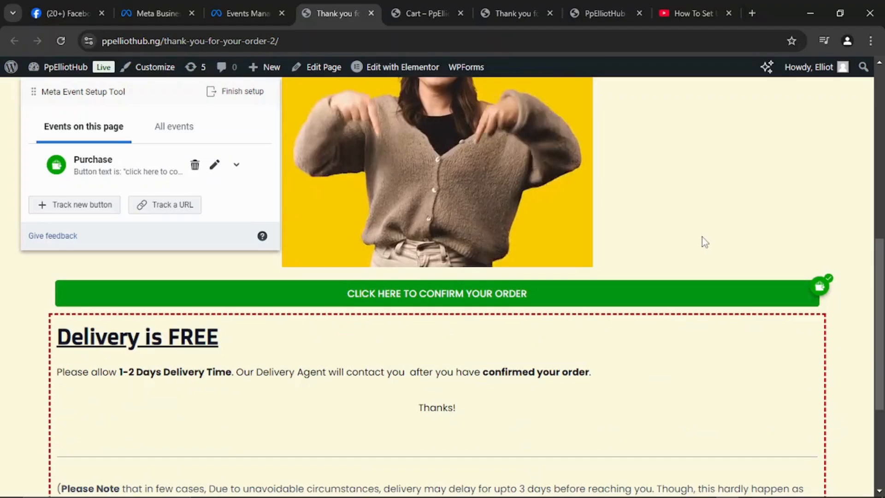
{"action": "scroll", "coordinate": [702, 237], "scroll_direction": "up", "scroll_amount": 2}
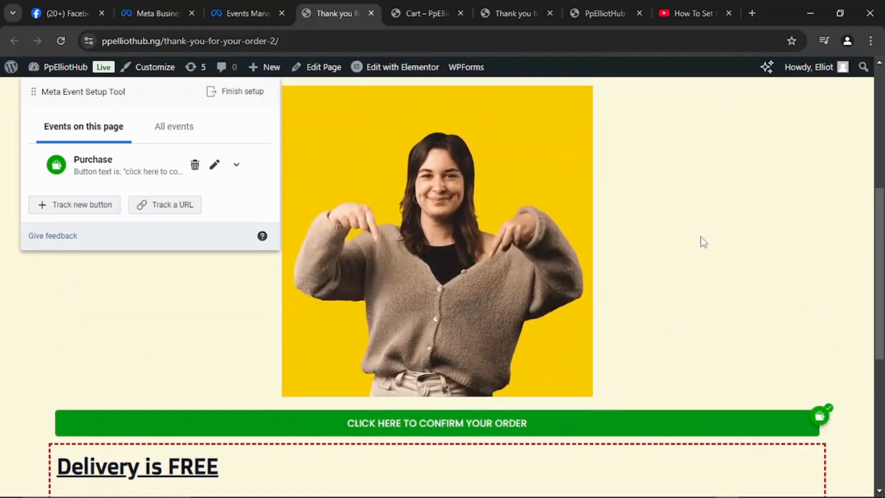
{"action": "scroll", "coordinate": [702, 240], "scroll_direction": "down", "scroll_amount": 1}
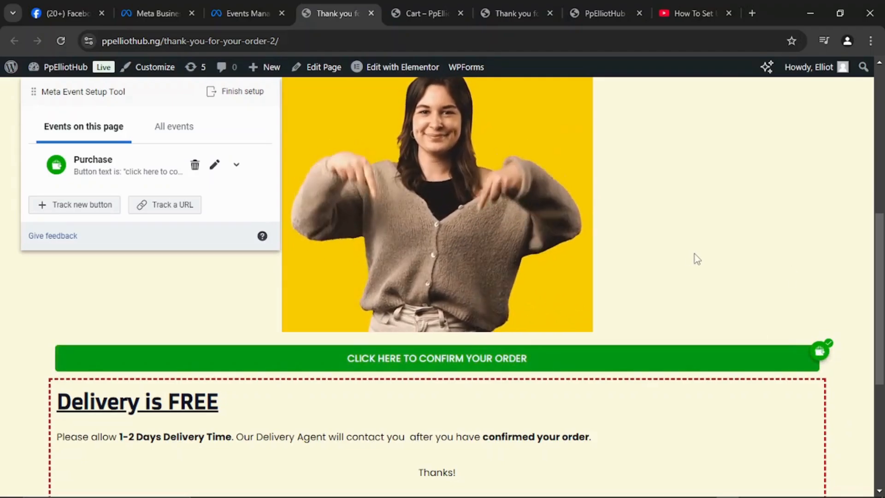
- Complete the WordPress wizard's event setup stage in Events Manager, then open event testing from its confirmation stage and review the dataset's activity and events
{"action": "left_click", "coordinate": [229, 11]}
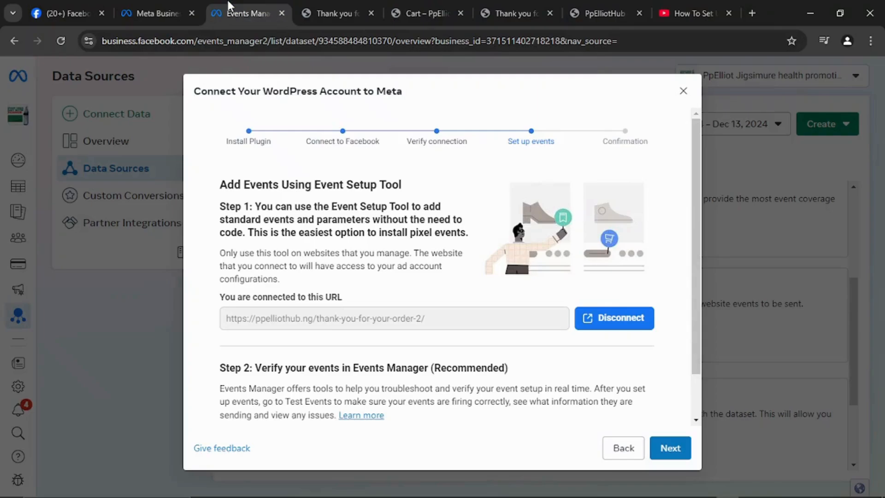
{"action": "left_click", "coordinate": [672, 449]}
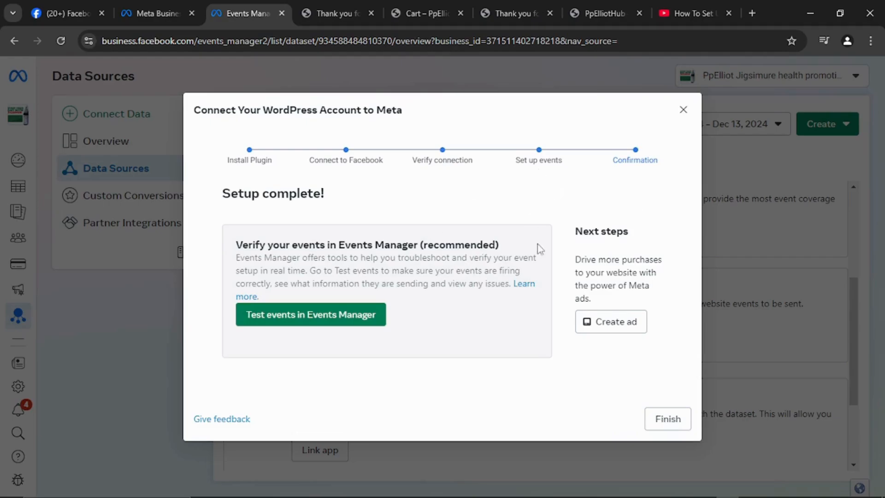
{"action": "left_click", "coordinate": [346, 318]}
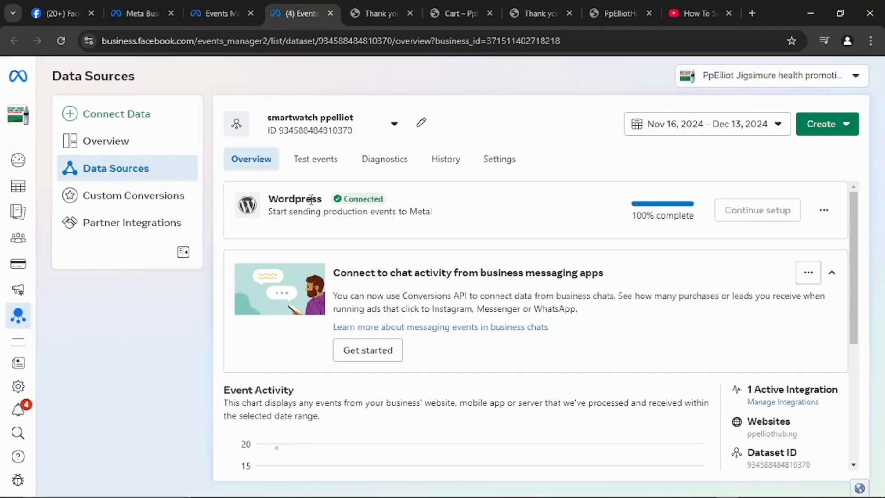
{"action": "scroll", "coordinate": [580, 209], "scroll_direction": "down", "scroll_amount": 3}
{"action": "scroll", "coordinate": [604, 200], "scroll_direction": "up", "scroll_amount": 3}
{"action": "scroll", "coordinate": [588, 219], "scroll_direction": "down", "scroll_amount": 3}
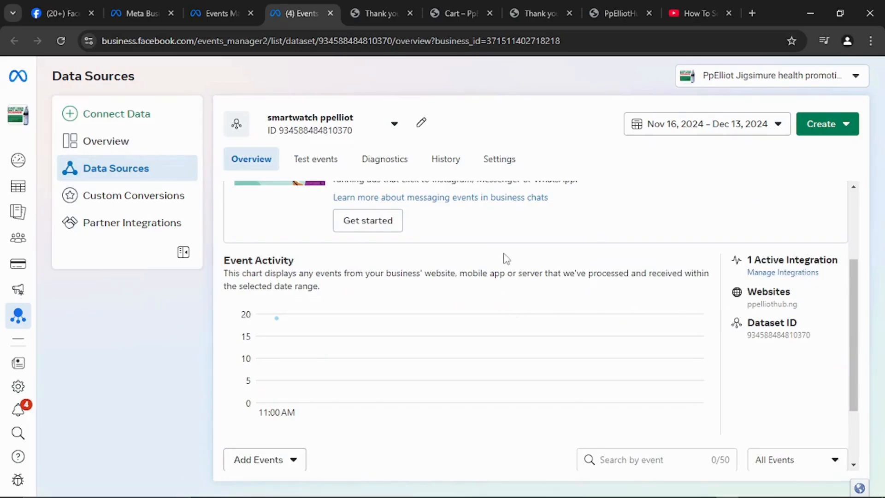
{"action": "scroll", "coordinate": [506, 259], "scroll_direction": "down", "scroll_amount": 2}
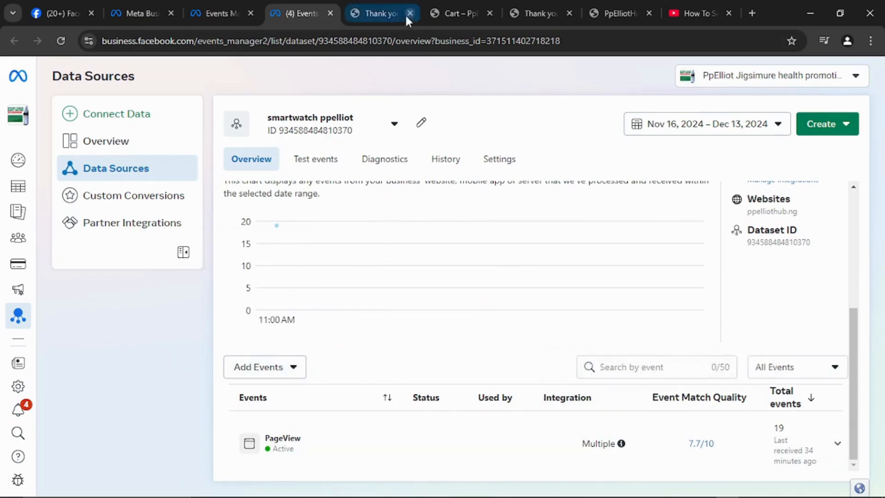
- Finish the Event Setup Tool session on the thank-you page with the Purchase event added, skip the feedback survey, and close the page
{"action": "left_click", "coordinate": [379, 6]}
{"action": "scroll", "coordinate": [703, 190], "scroll_direction": "up", "scroll_amount": 5}
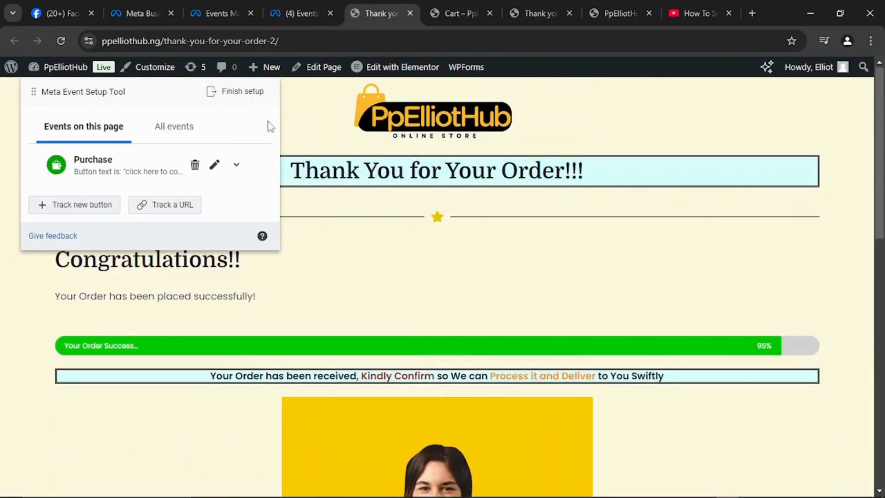
{"action": "left_click", "coordinate": [231, 93]}
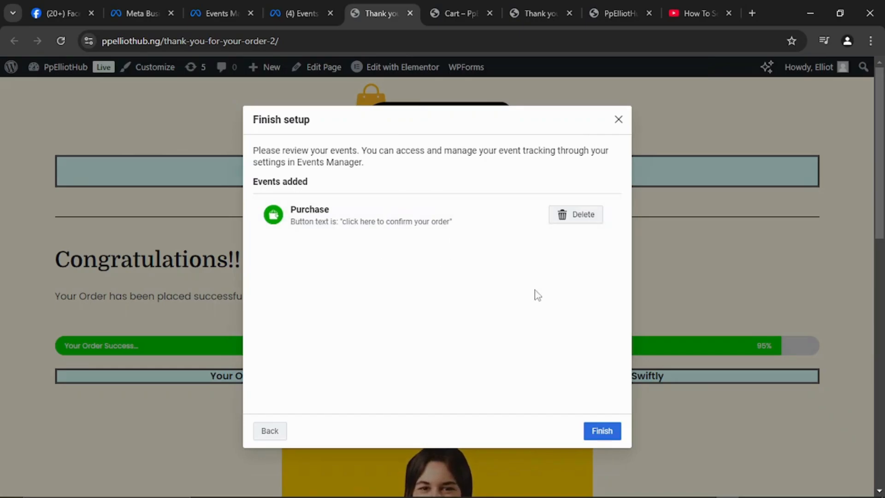
{"action": "left_click", "coordinate": [603, 432]}
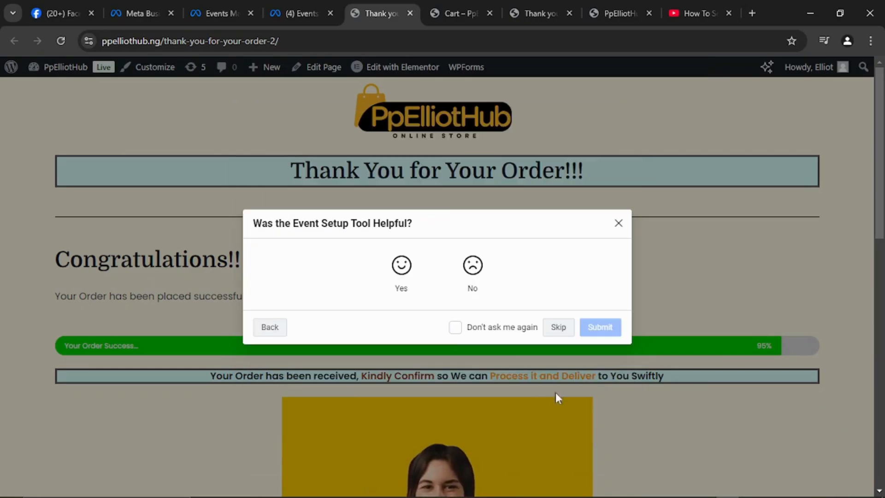
{"action": "left_click", "coordinate": [560, 327]}
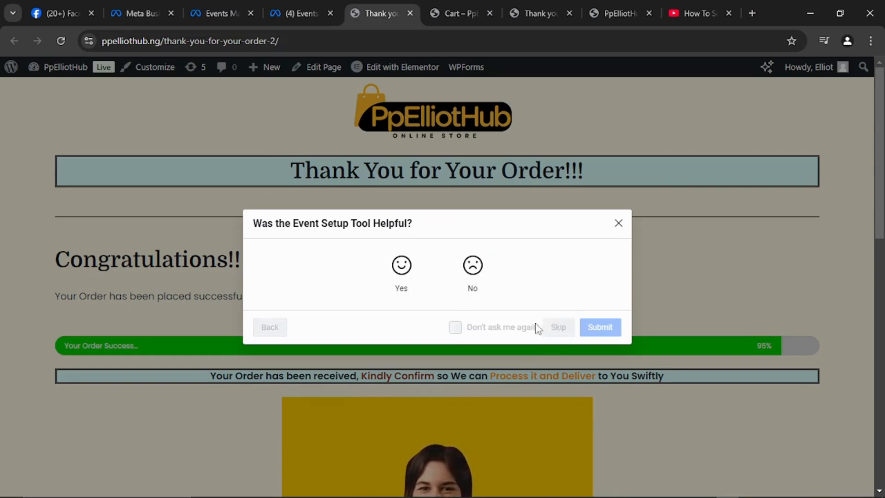
{"action": "key", "text": "ctrl+w"}
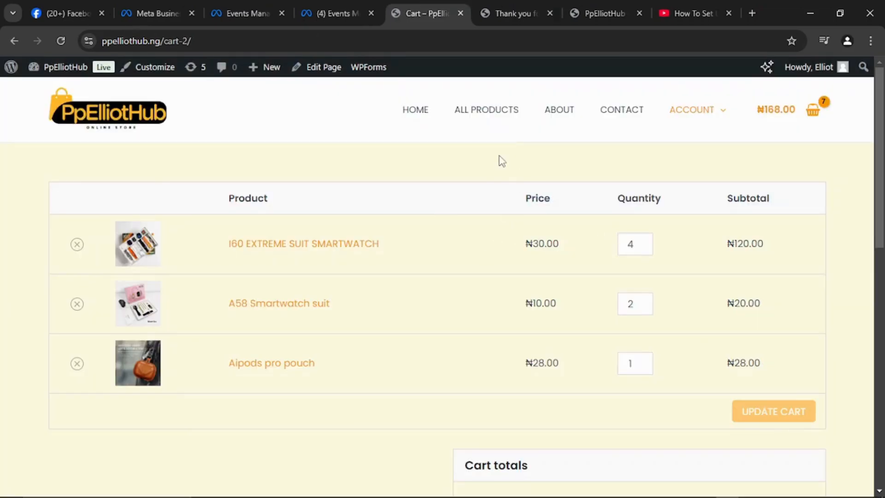
- Examine the smartwatch ppelliot dataset overview in Events Manager, including the WordPress connection and the expanded PageView event details
{"action": "key", "text": "ctrl+shift+Tab"}
{"action": "scroll", "coordinate": [390, 221], "scroll_direction": "up", "scroll_amount": 5}
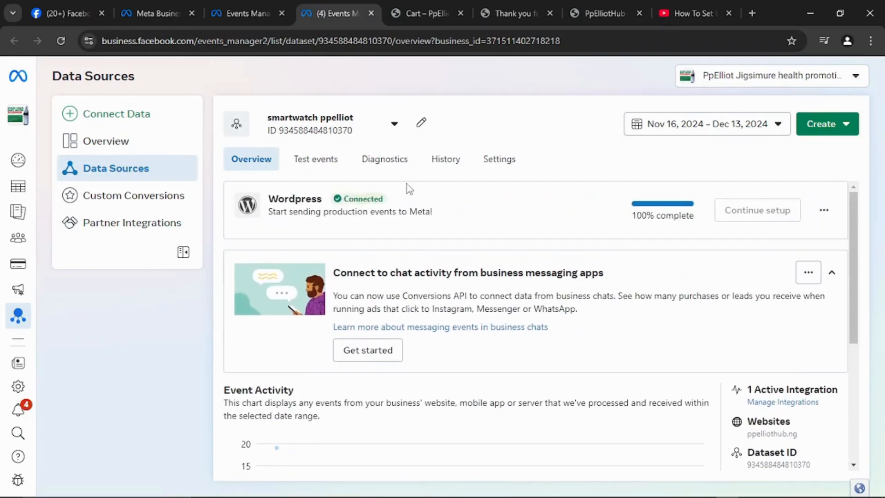
{"action": "scroll", "coordinate": [547, 234], "scroll_direction": "down", "scroll_amount": 5}
{"action": "left_click", "coordinate": [385, 417]}
{"action": "scroll", "coordinate": [386, 414], "scroll_direction": "down", "scroll_amount": 3}
{"action": "scroll", "coordinate": [385, 414], "scroll_direction": "down", "scroll_amount": 1}
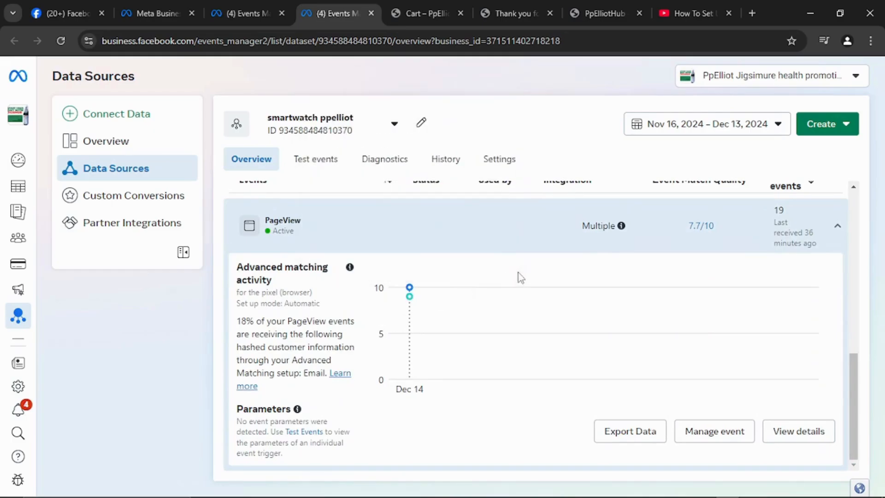
{"action": "scroll", "coordinate": [553, 286], "scroll_direction": "up", "scroll_amount": 1}
{"action": "scroll", "coordinate": [554, 286], "scroll_direction": "up", "scroll_amount": 8}
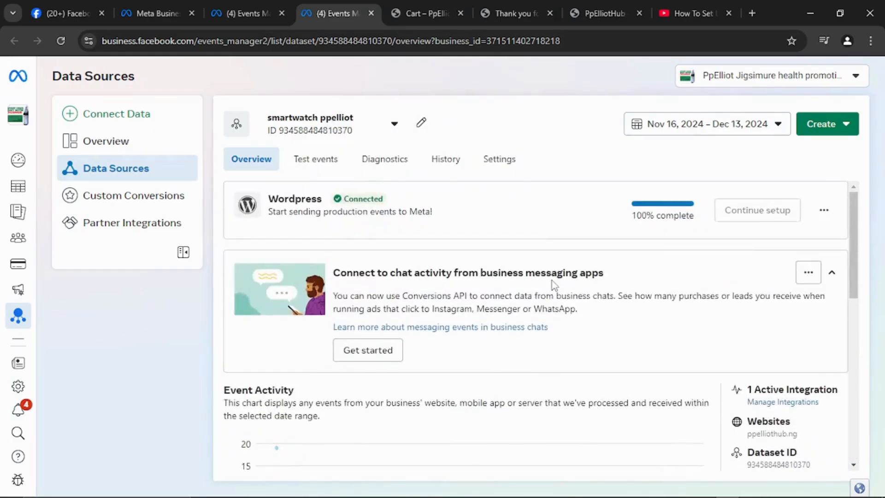